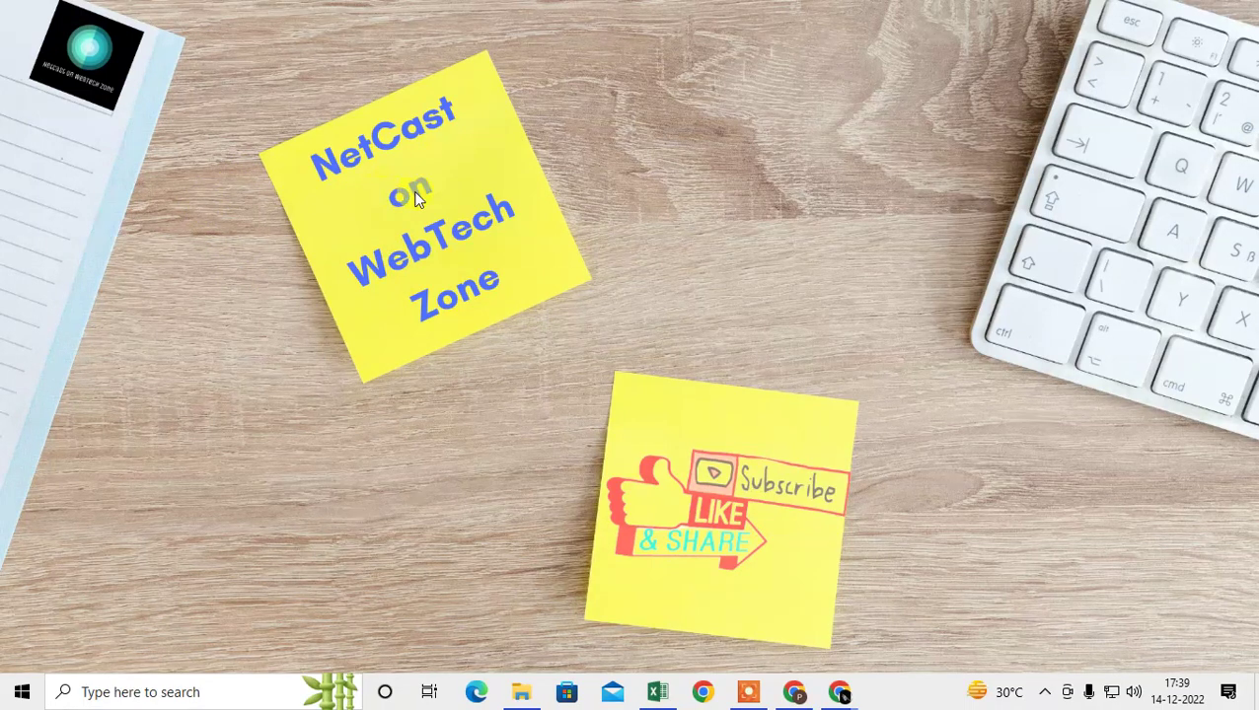
- Refresh the Windows desktop three times from its right-click menu
{"action": "right_click", "coordinate": [576, 122]}
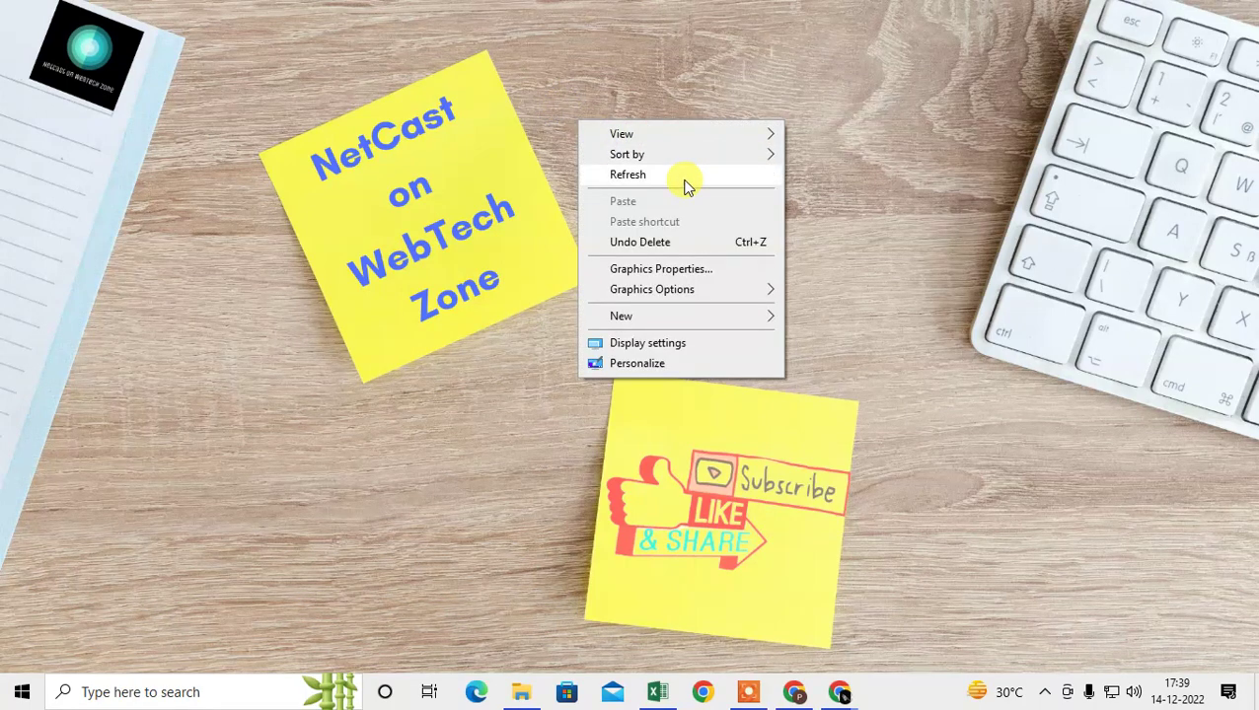
{"action": "left_click", "coordinate": [682, 181]}
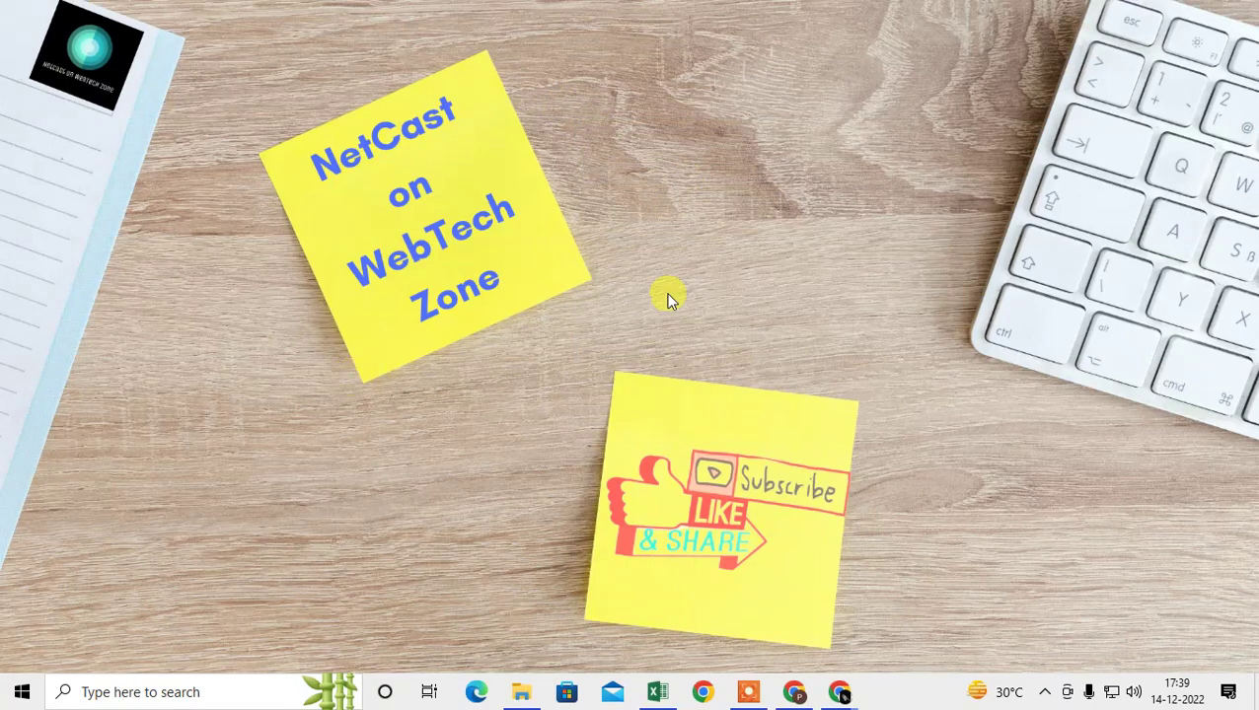
{"action": "right_click", "coordinate": [589, 113]}
{"action": "left_click", "coordinate": [738, 166]}
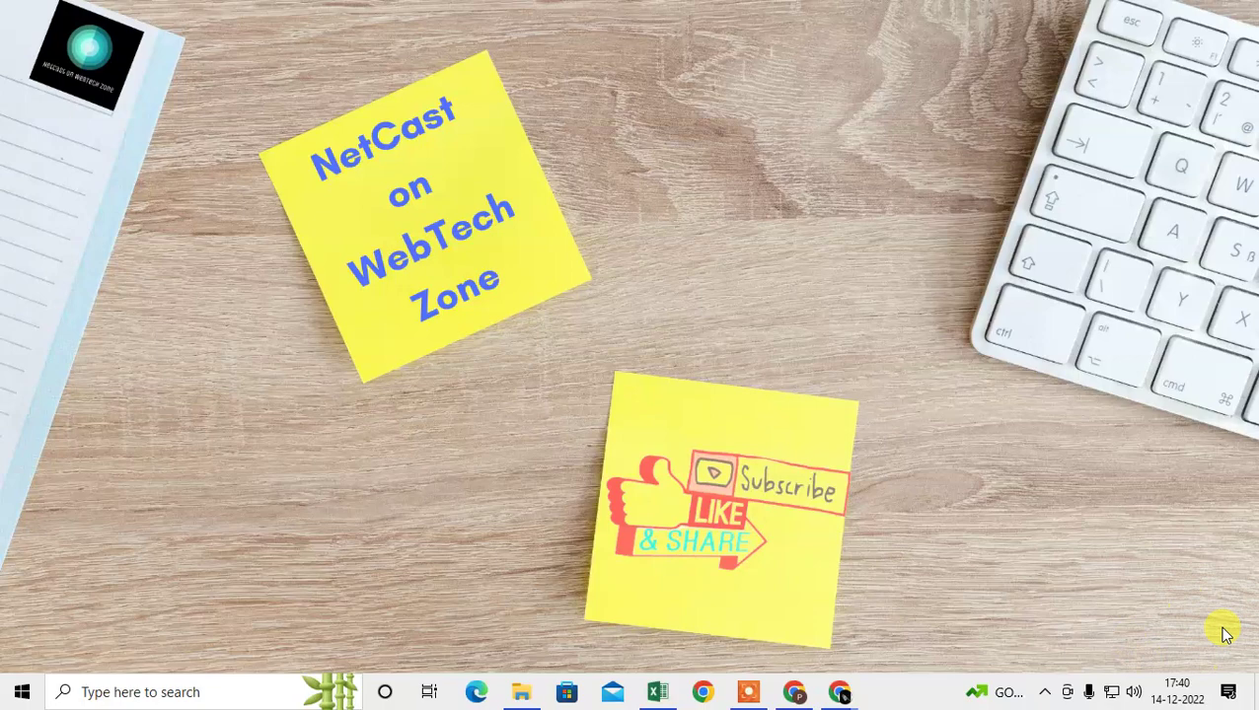
{"action": "right_click", "coordinate": [612, 219]}
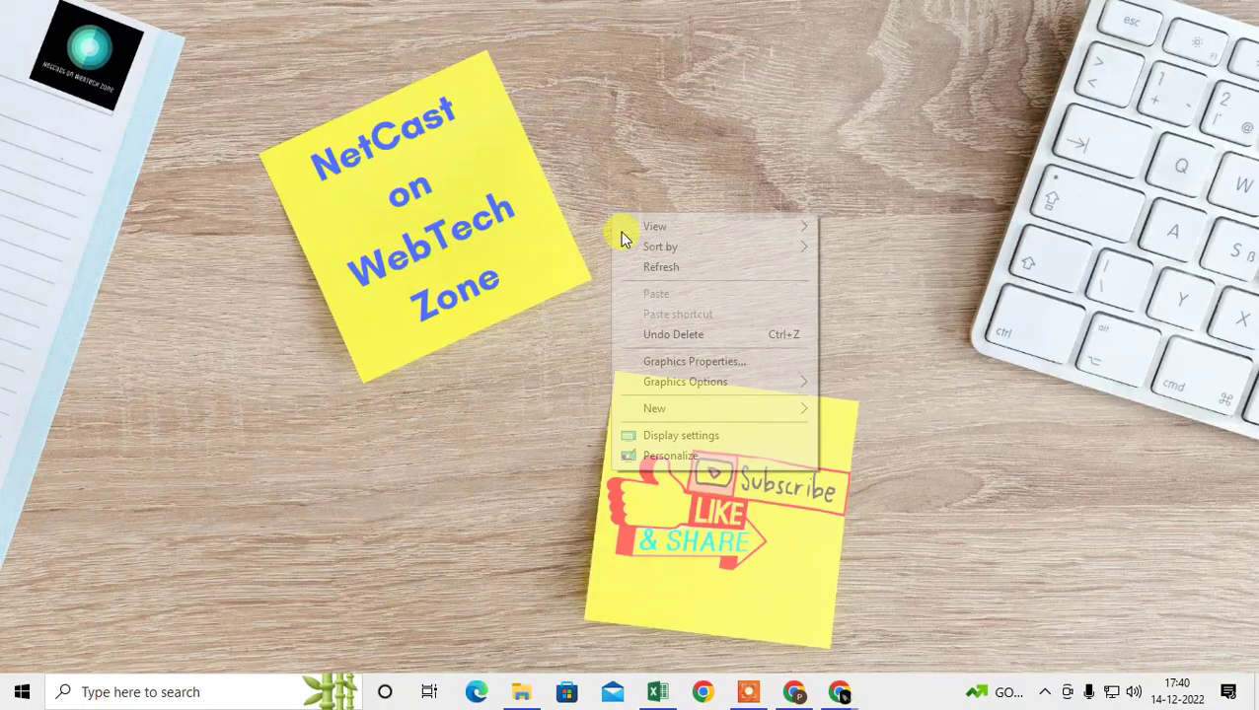
{"action": "left_click", "coordinate": [637, 265]}
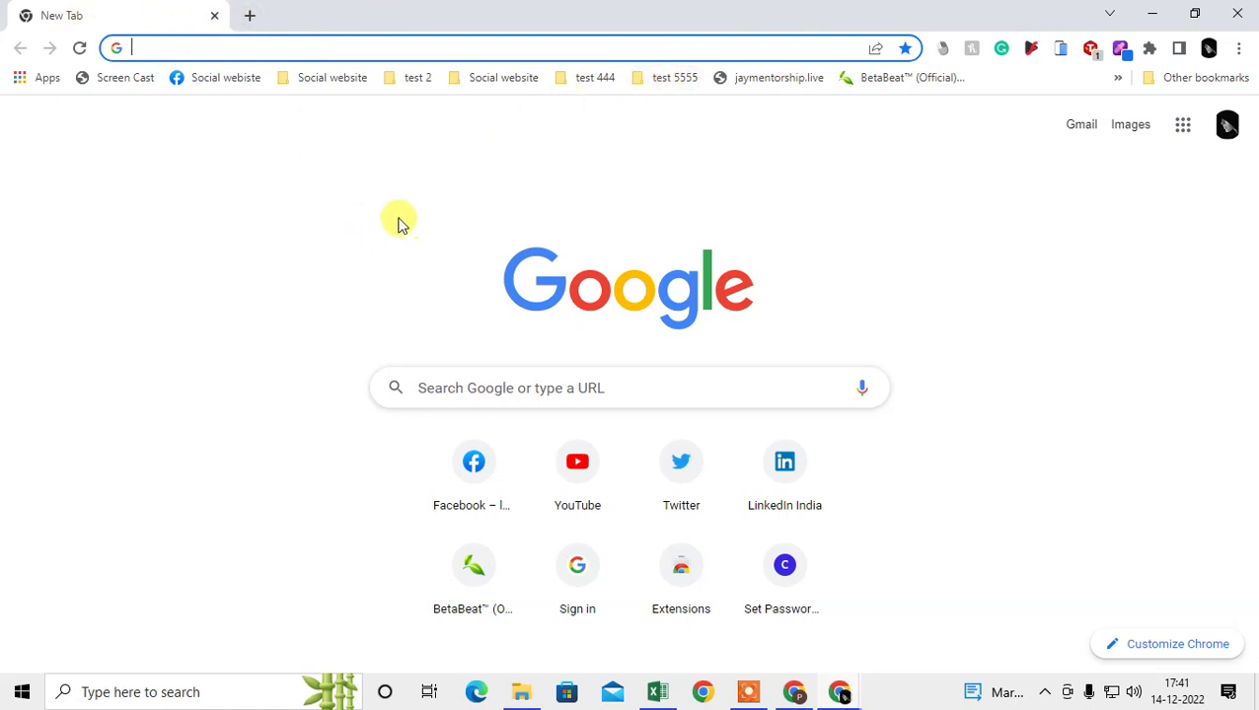
- Check Chrome for updates, showing version 108.0.5359.99 as nearly up to date
{"action": "left_click", "coordinate": [1239, 49]}
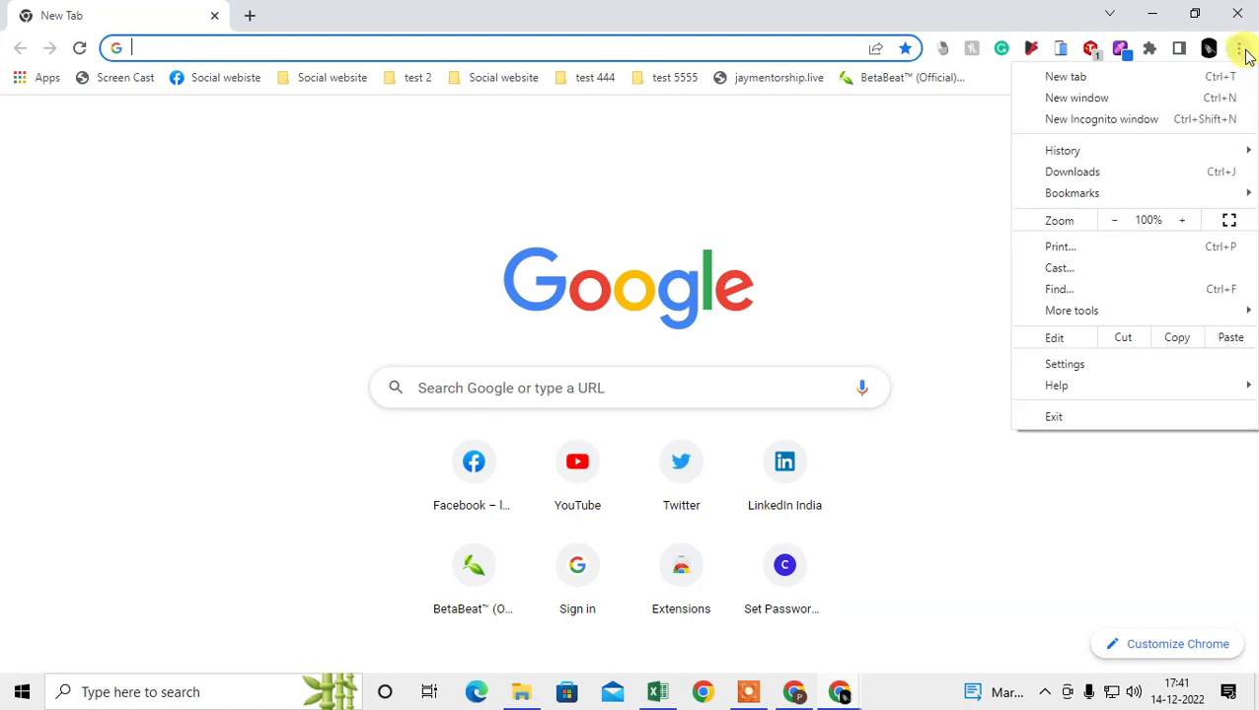
{"action": "mouse_move", "coordinate": [1056, 386]}
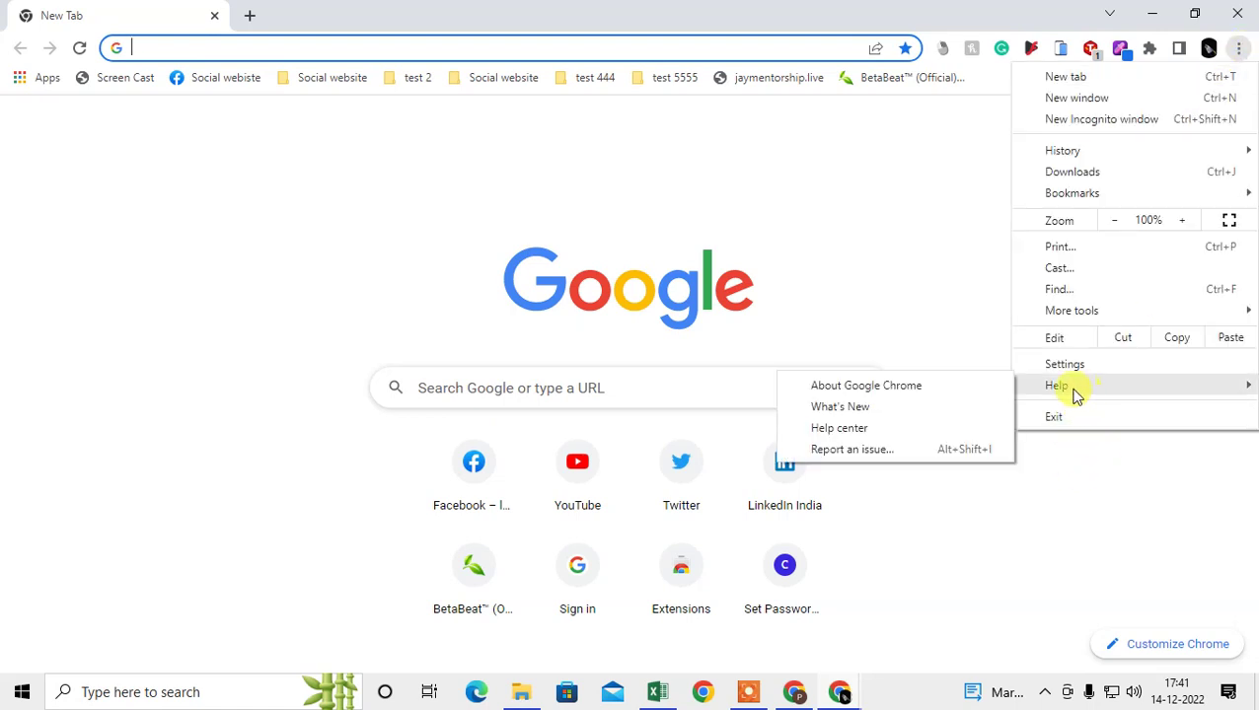
{"action": "left_click", "coordinate": [889, 390]}
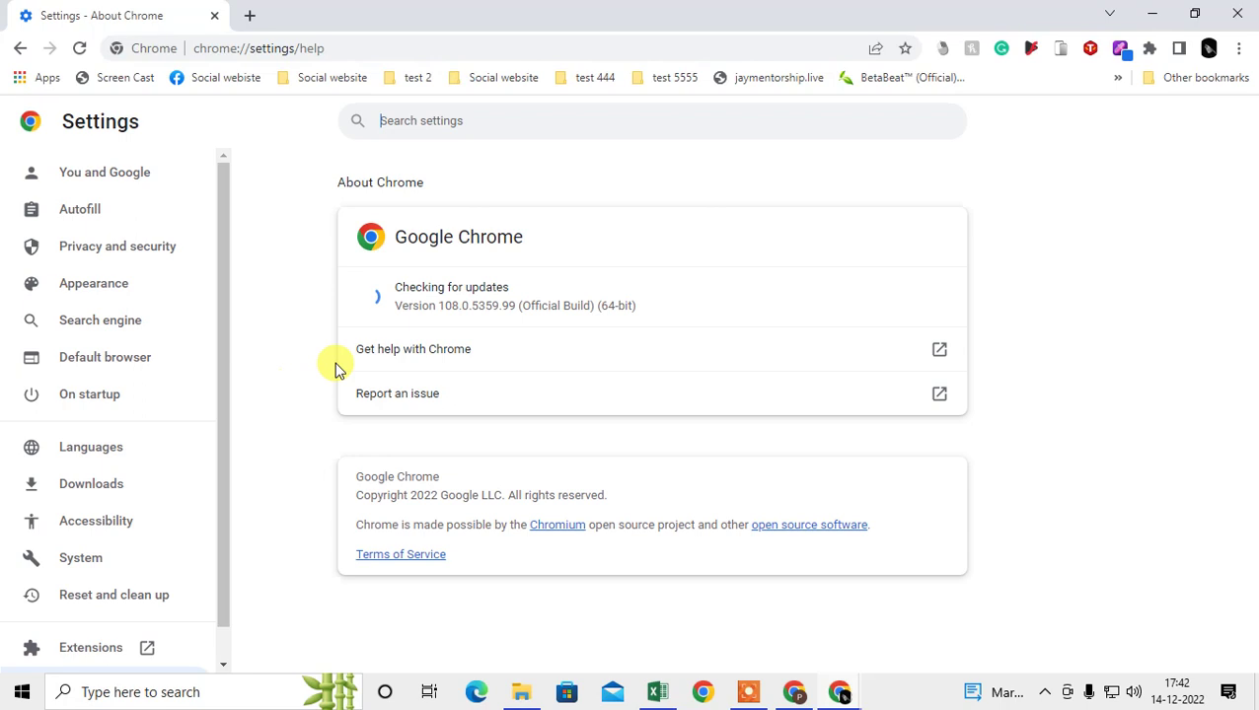
{"action": "left_click_drag", "start_coordinate": [392, 288], "coordinate": [695, 289]}
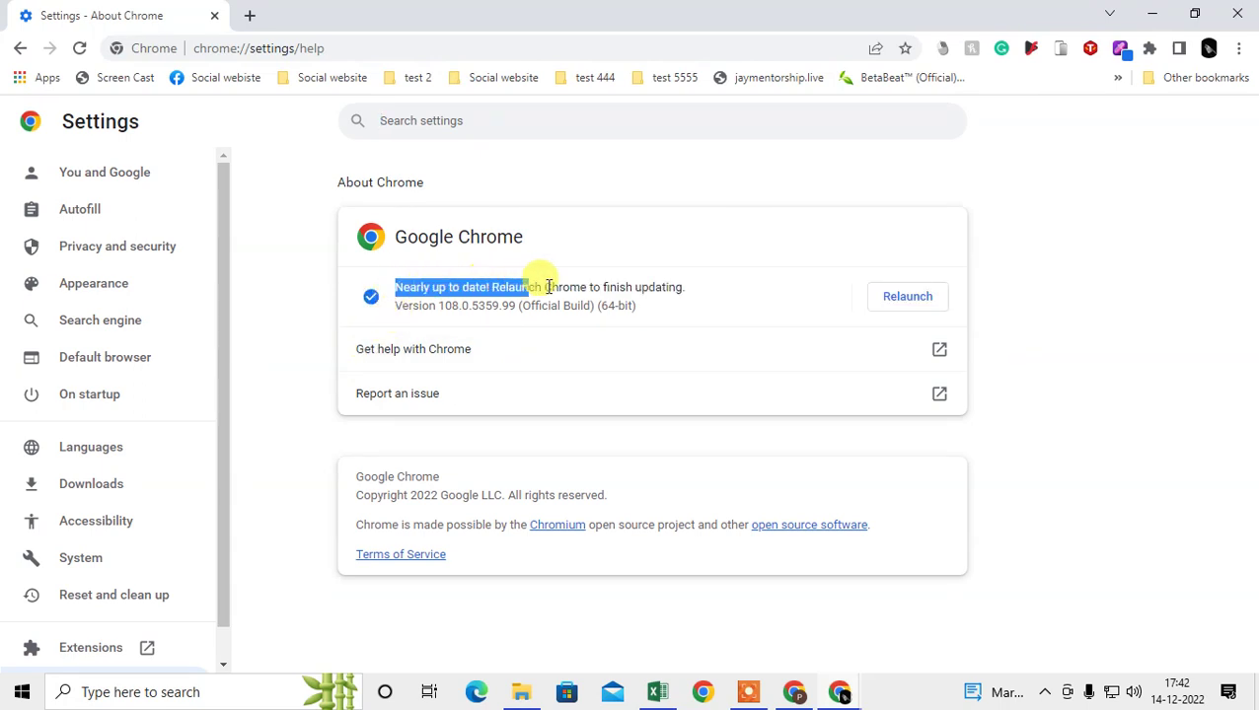
{"action": "left_click", "coordinate": [400, 322]}
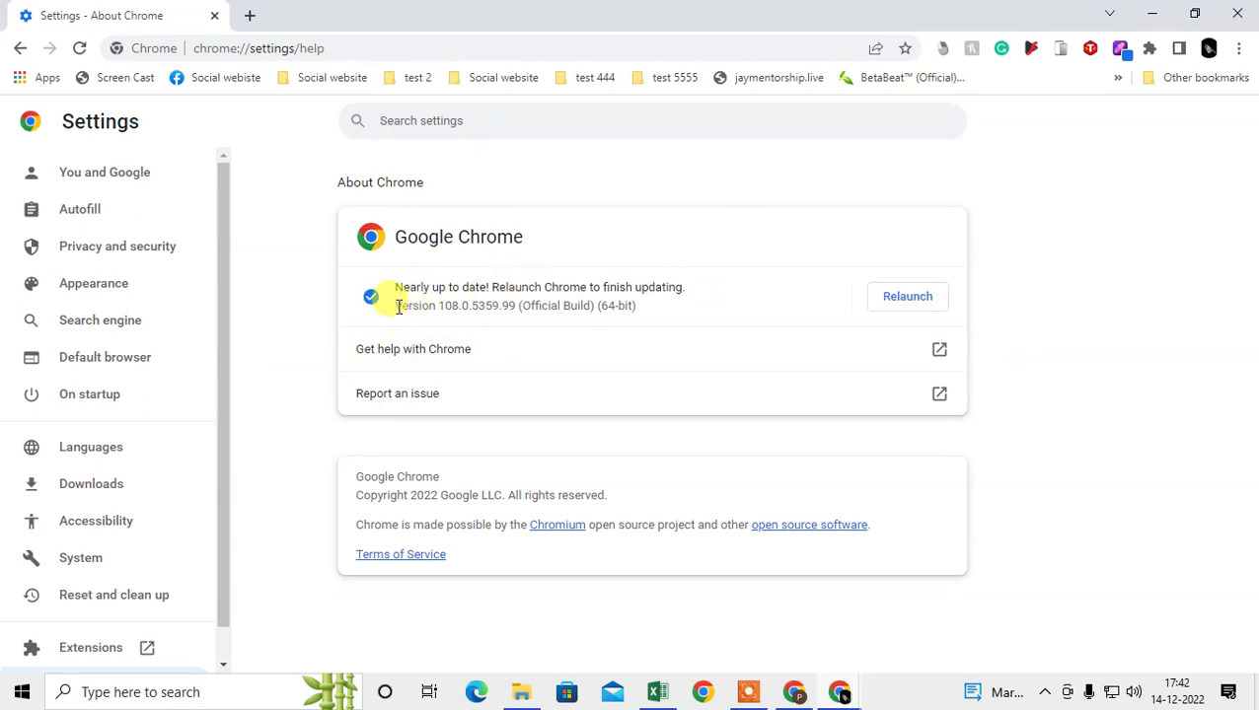
{"action": "left_click_drag", "start_coordinate": [685, 287], "coordinate": [394, 284]}
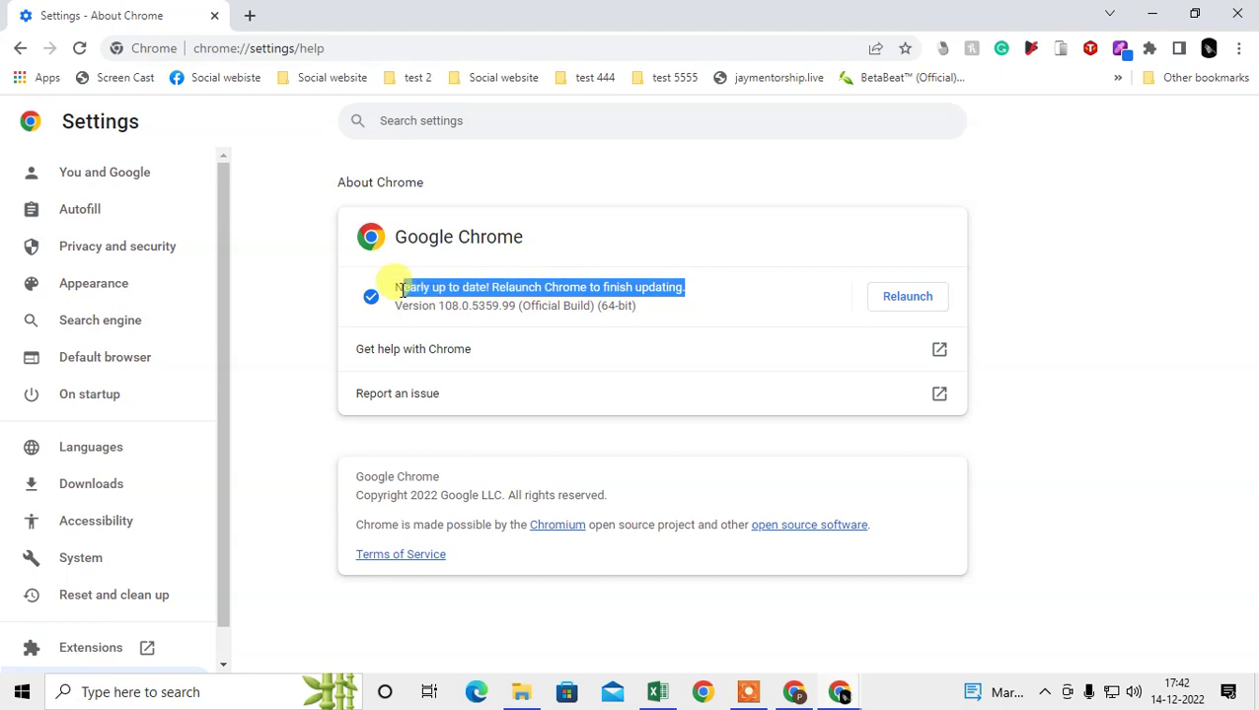
{"action": "left_click", "coordinate": [397, 286]}
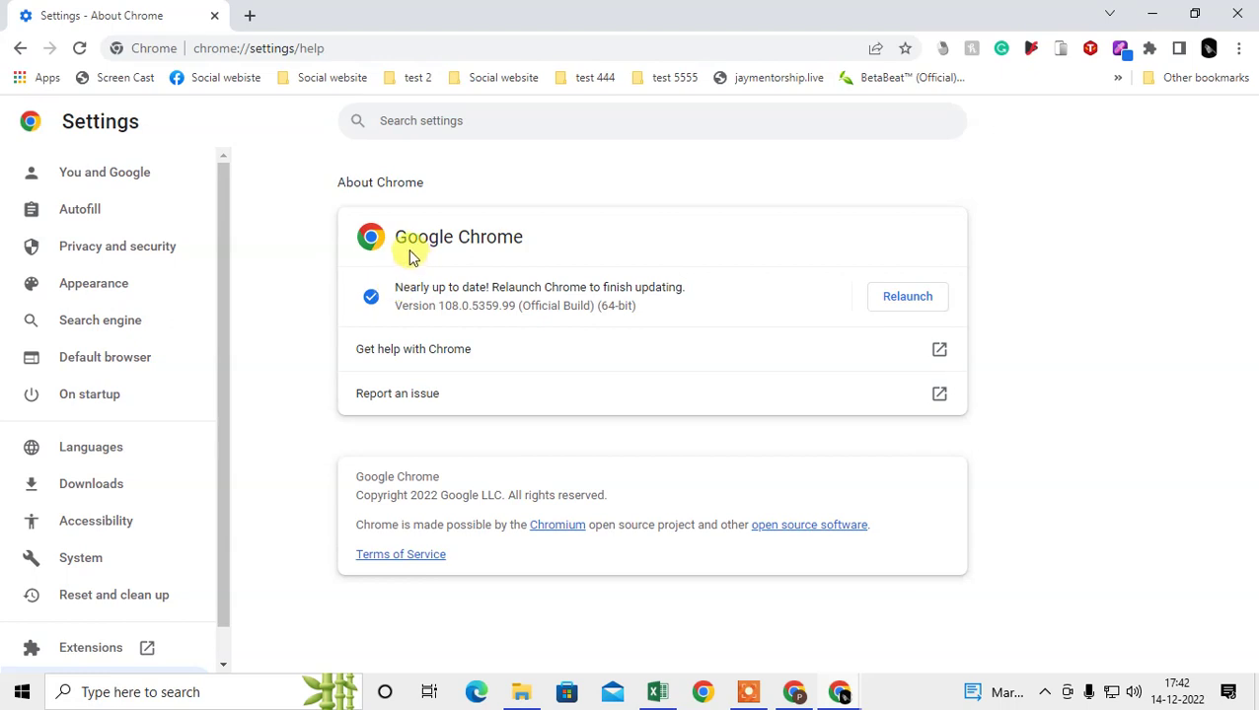
{"action": "left_click_drag", "start_coordinate": [391, 288], "coordinate": [498, 287]}
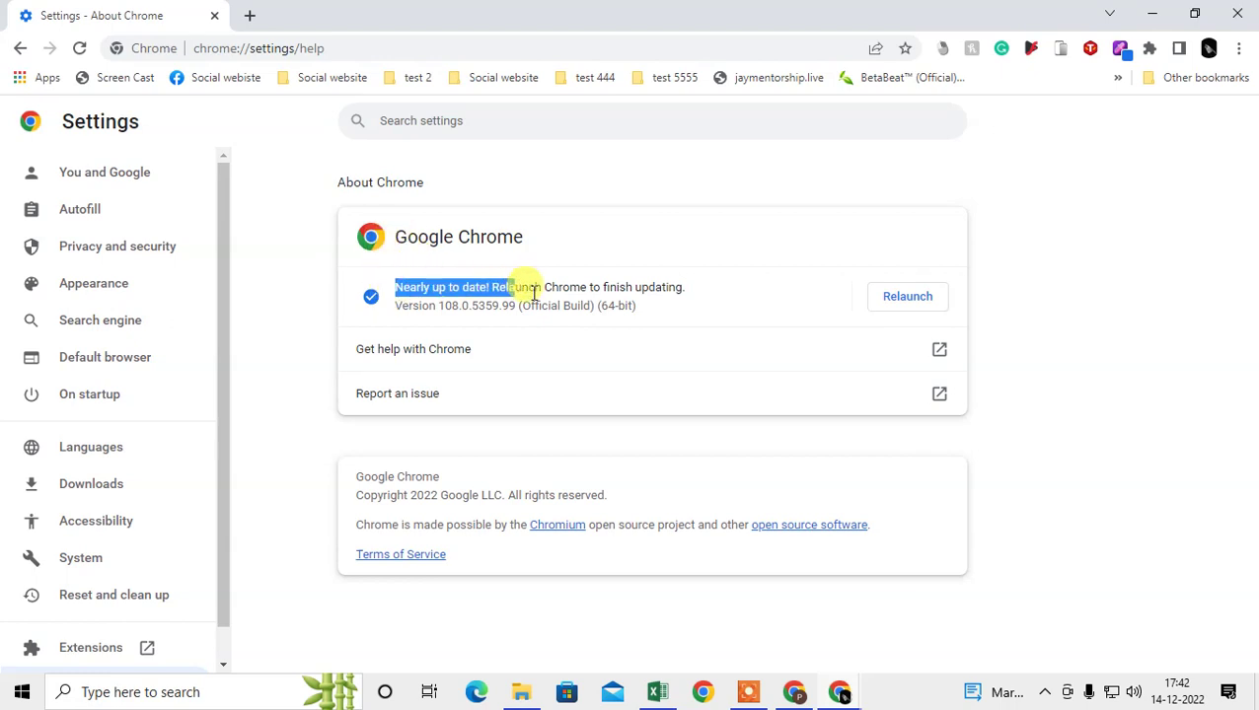
{"action": "left_click", "coordinate": [494, 287]}
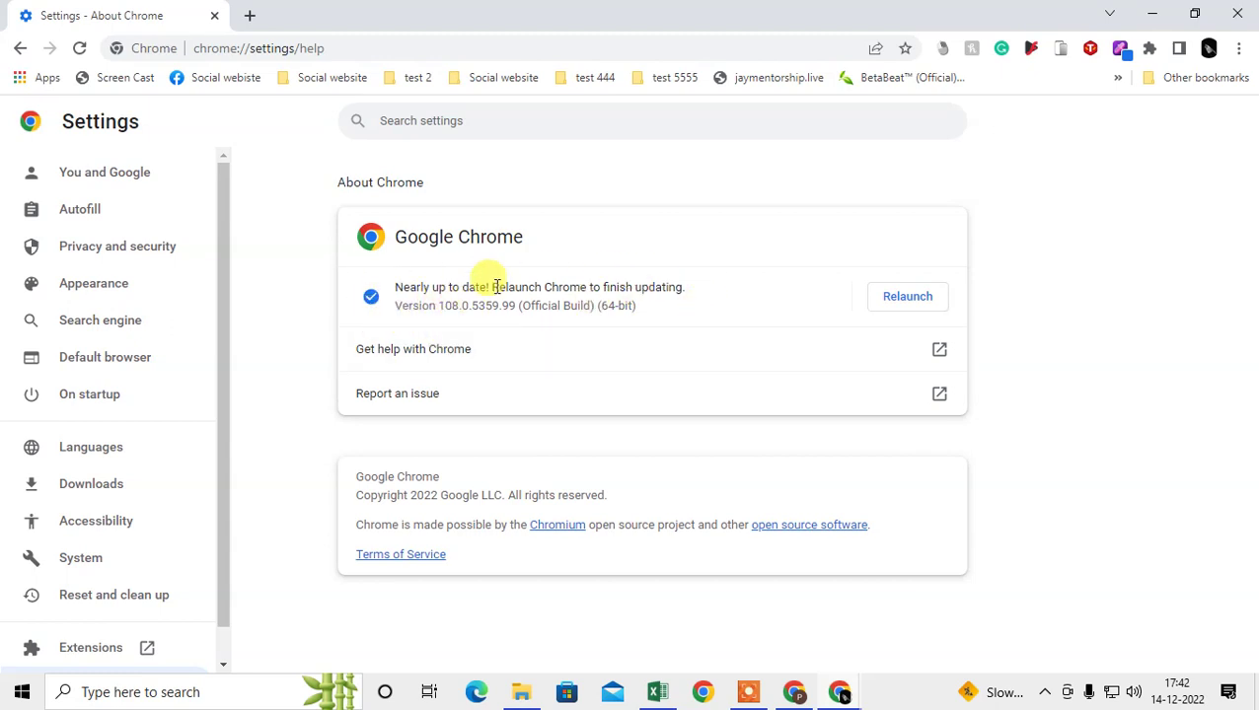
- Relaunch Chrome to update to 108.0.5359.125, leaving only a new tab open
{"action": "left_click", "coordinate": [908, 298]}
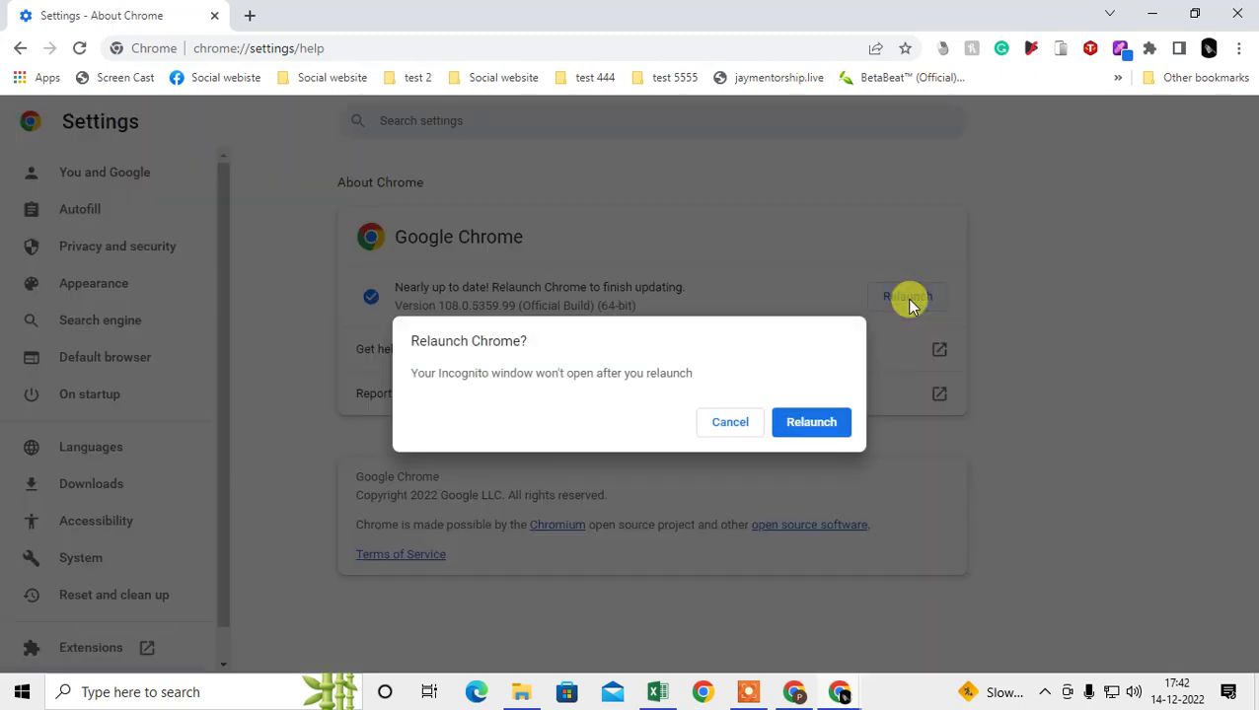
{"action": "left_click", "coordinate": [814, 426]}
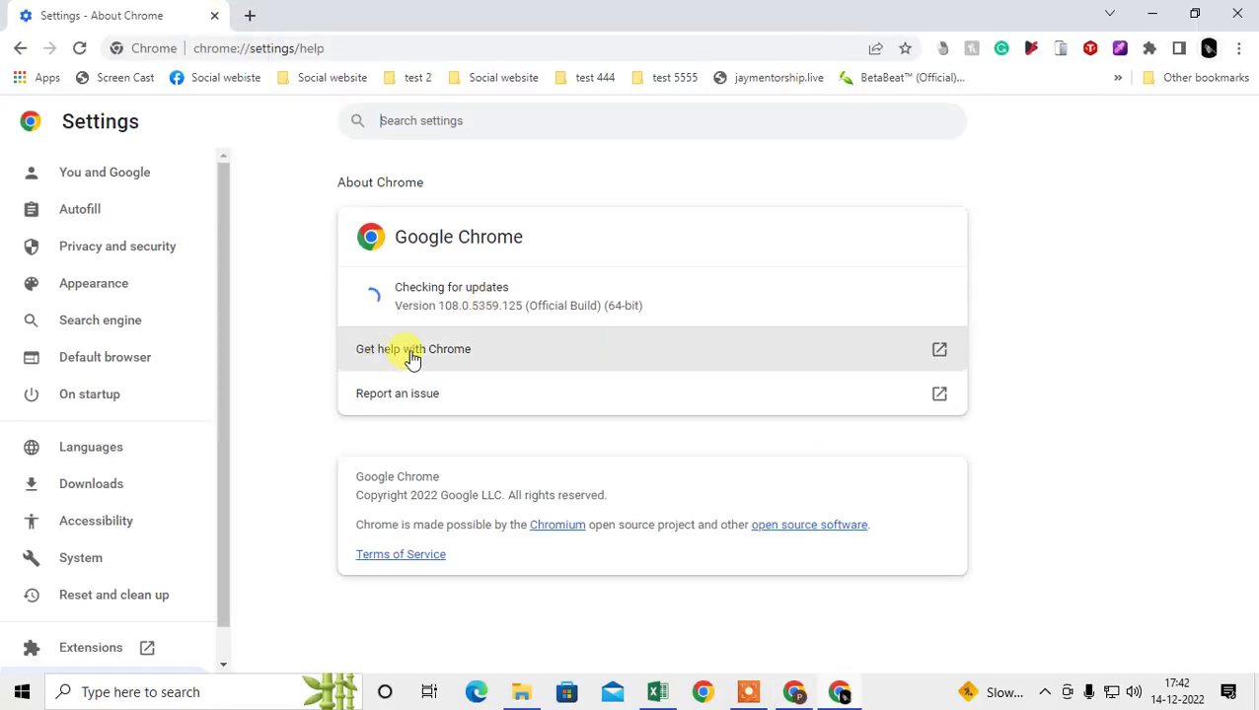
{"action": "left_click_drag", "start_coordinate": [396, 286], "coordinate": [542, 286]}
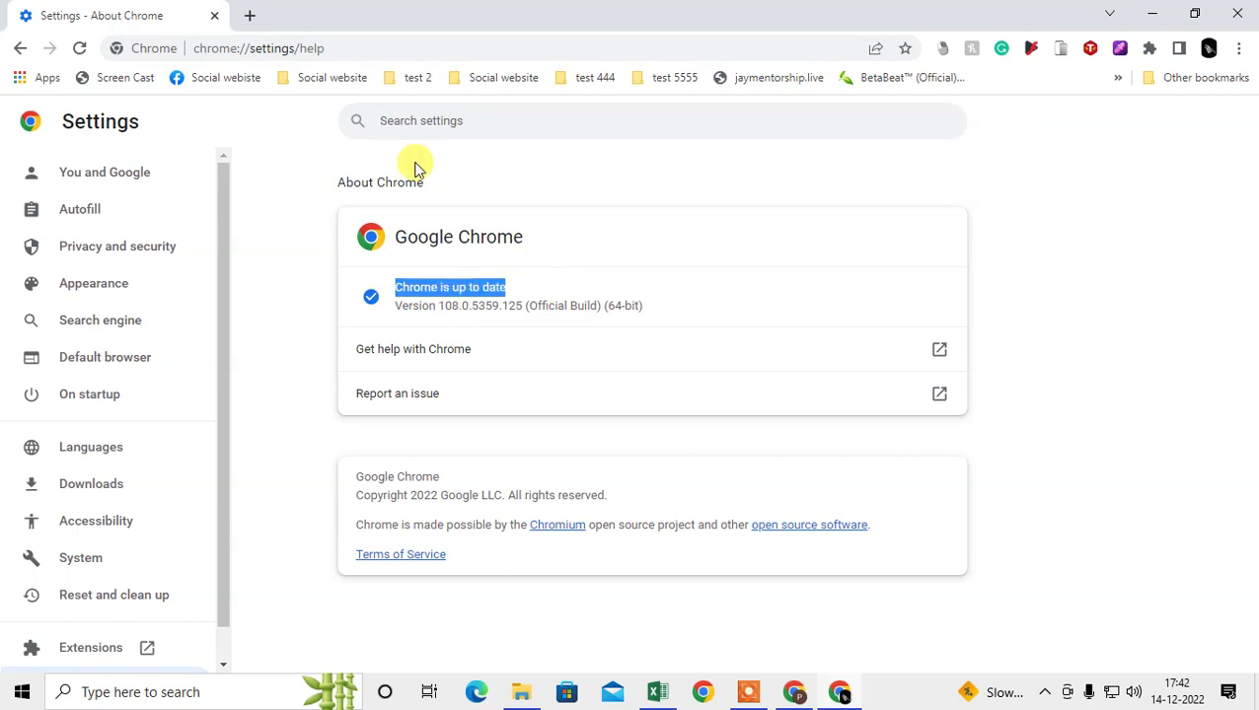
{"action": "left_click", "coordinate": [250, 15]}
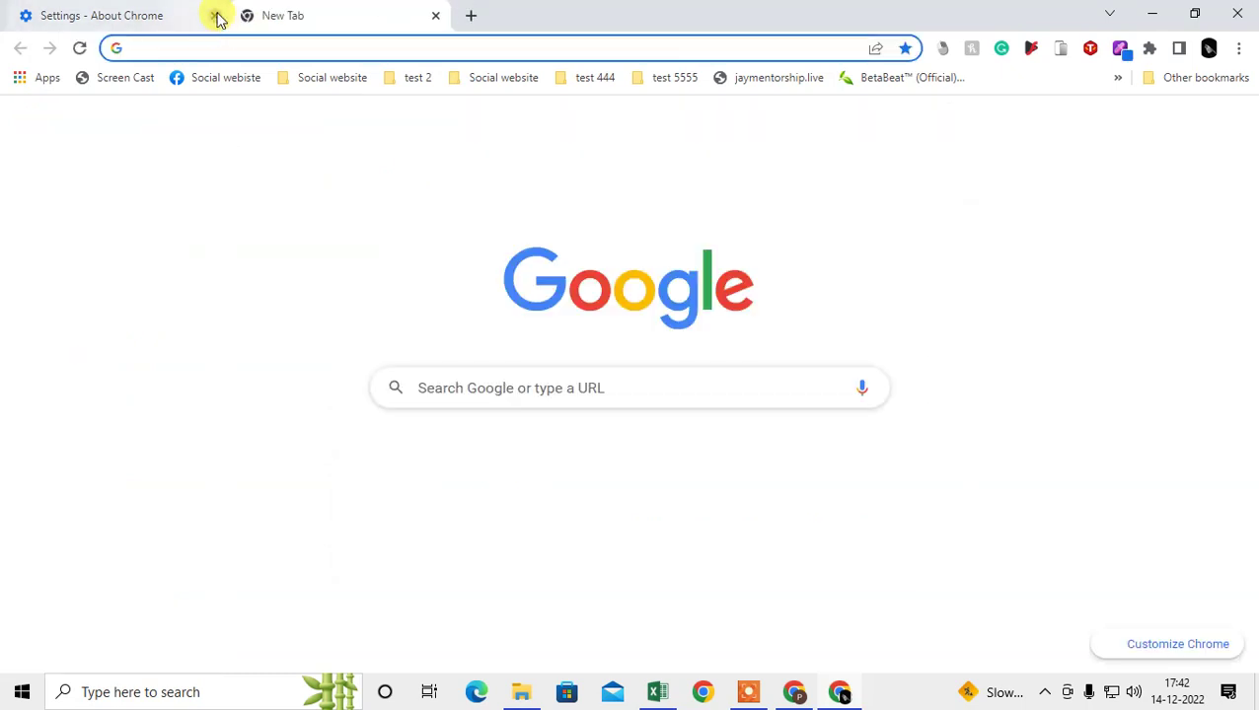
{"action": "left_click", "coordinate": [215, 14]}
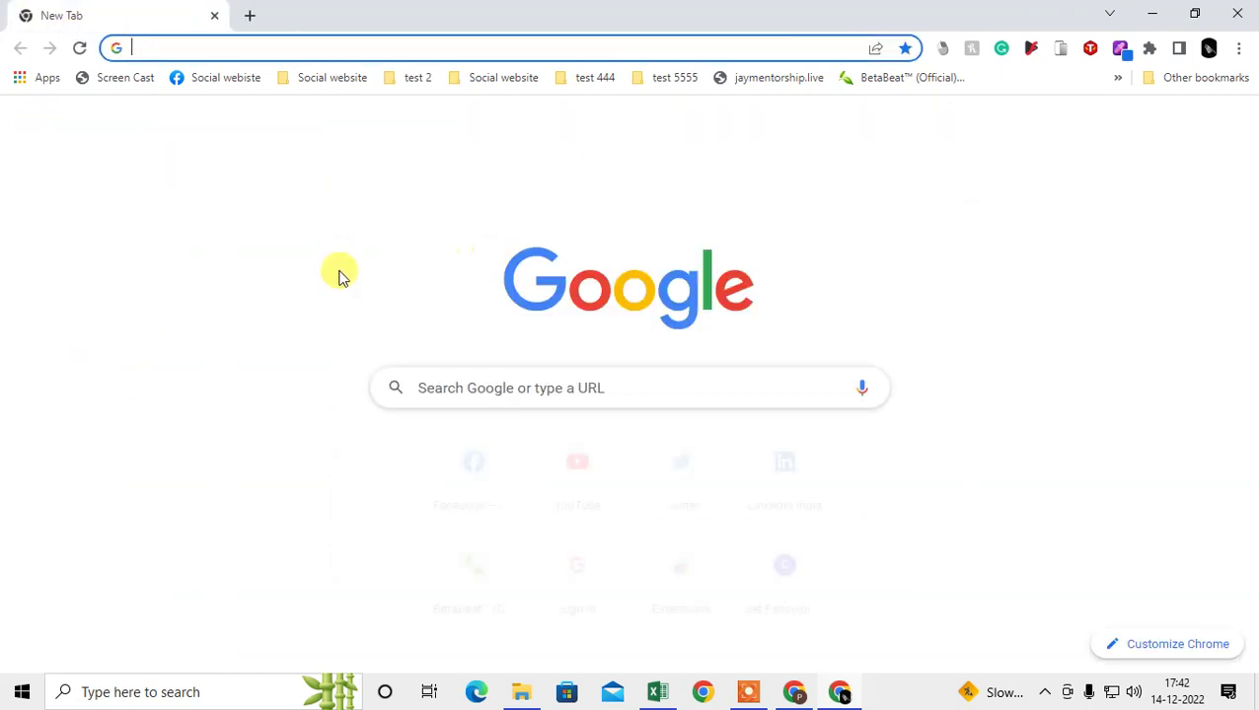
- Bring up the restore-original-defaults confirmation under Settings' Reset and clean up
{"action": "left_click", "coordinate": [1239, 48]}
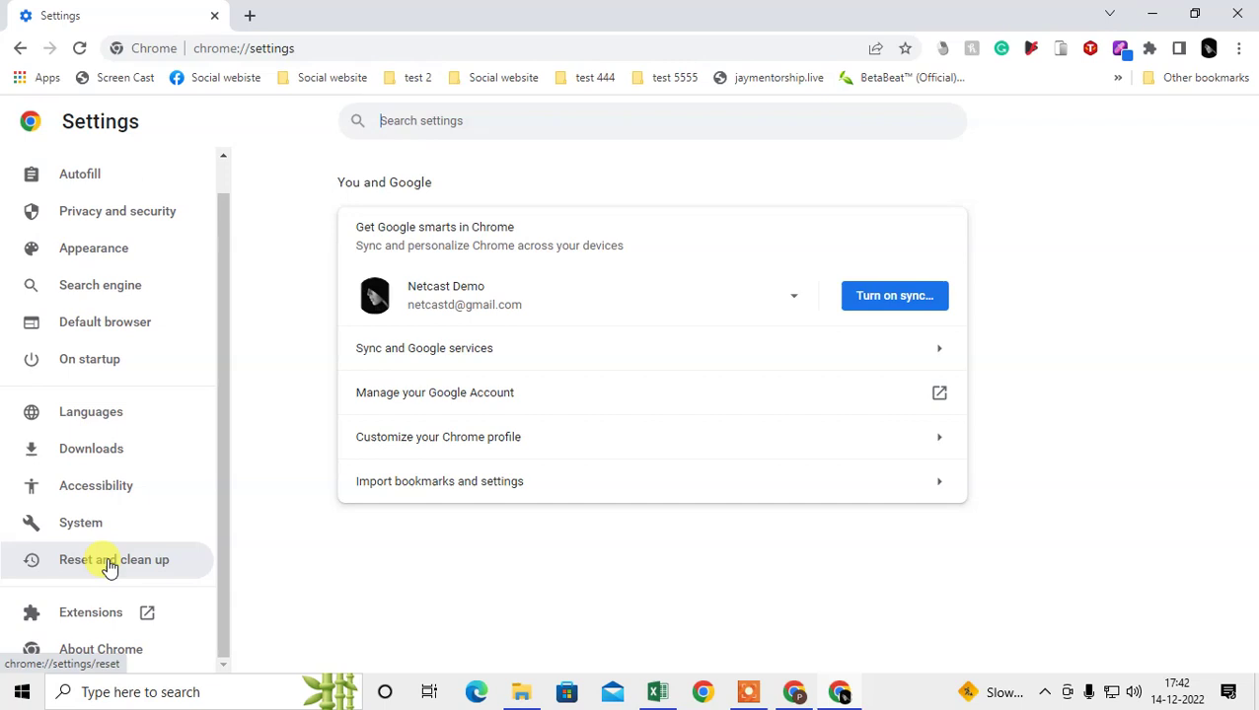
{"action": "left_click", "coordinate": [106, 567]}
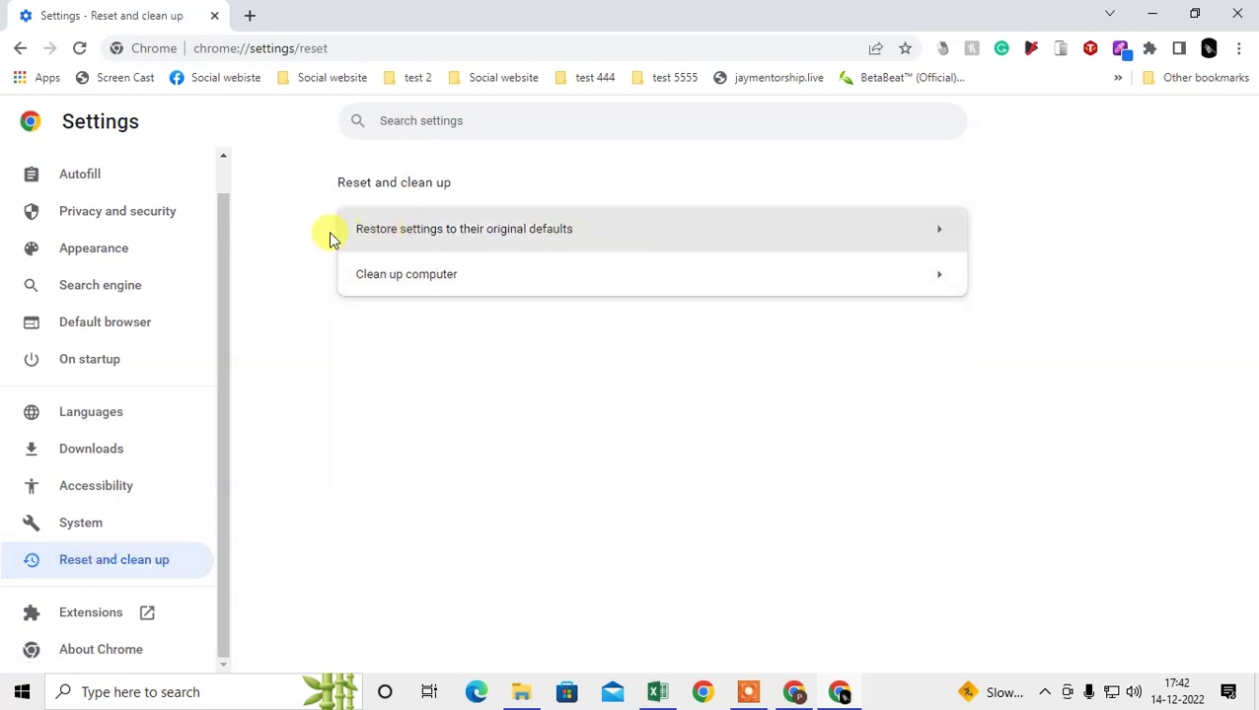
{"action": "left_click", "coordinate": [674, 237]}
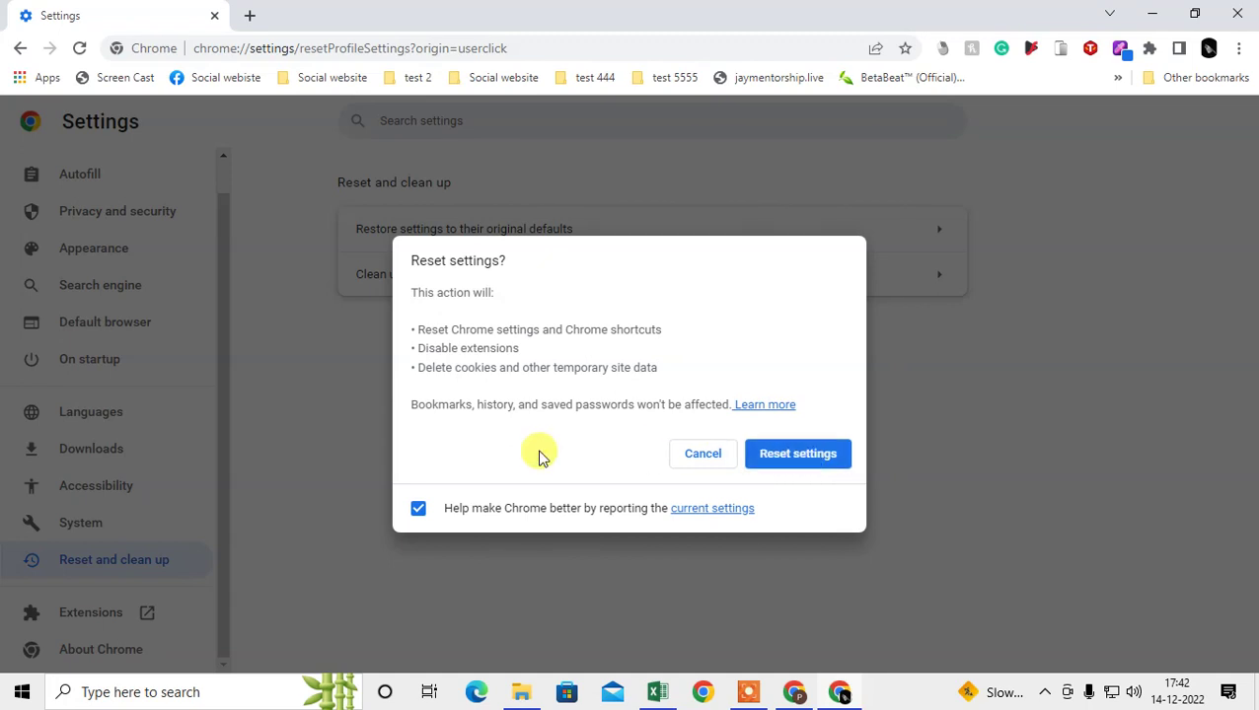
- Review the reset items: shortcuts, disabled extensions, temporary site data, and unaffected bookmarks
{"action": "double_click", "coordinate": [484, 402]}
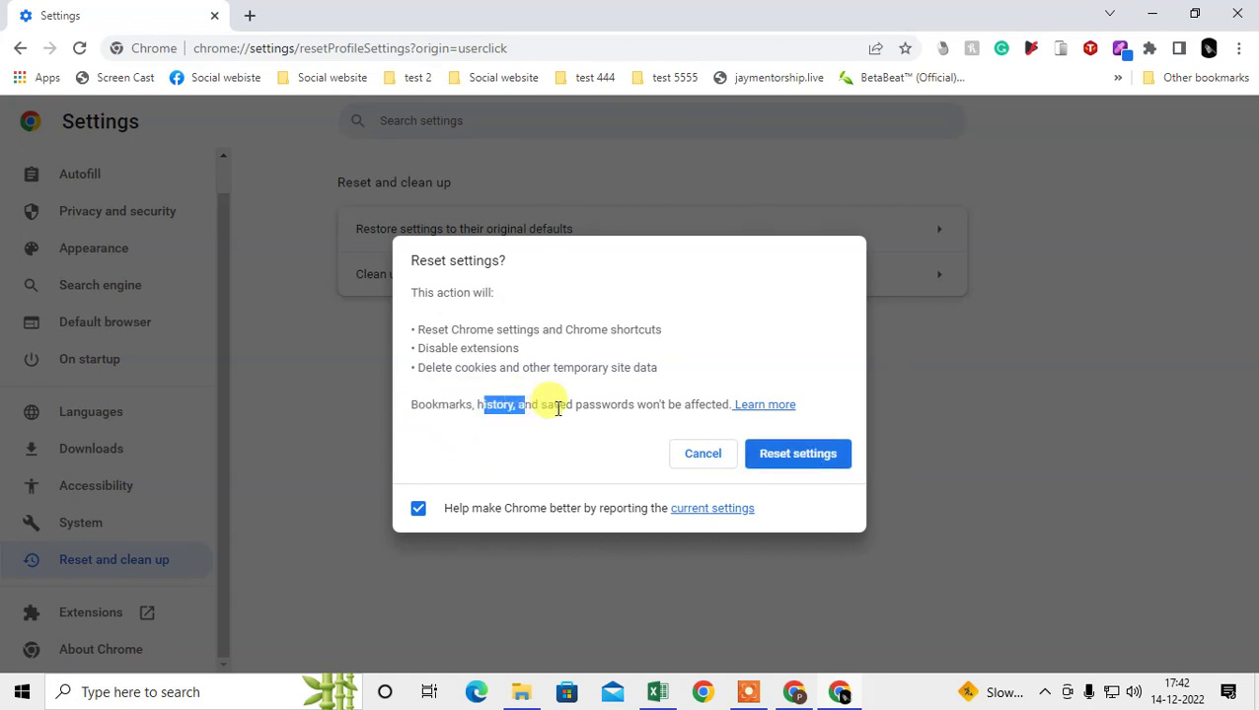
{"action": "left_click_drag", "start_coordinate": [553, 404], "coordinate": [646, 403]}
{"action": "left_click_drag", "start_coordinate": [726, 404], "coordinate": [407, 404]}
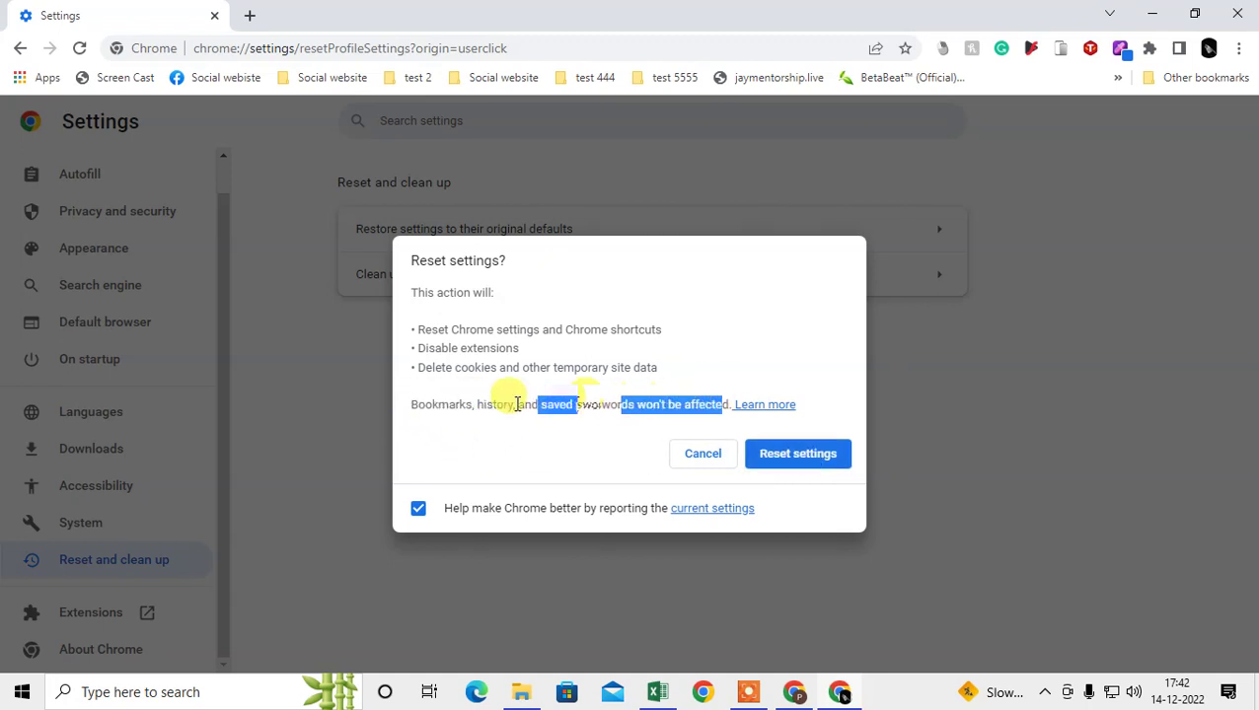
{"action": "left_click", "coordinate": [426, 331]}
{"action": "left_click_drag", "start_coordinate": [426, 332], "coordinate": [663, 329]}
{"action": "left_click_drag", "start_coordinate": [435, 349], "coordinate": [520, 349]}
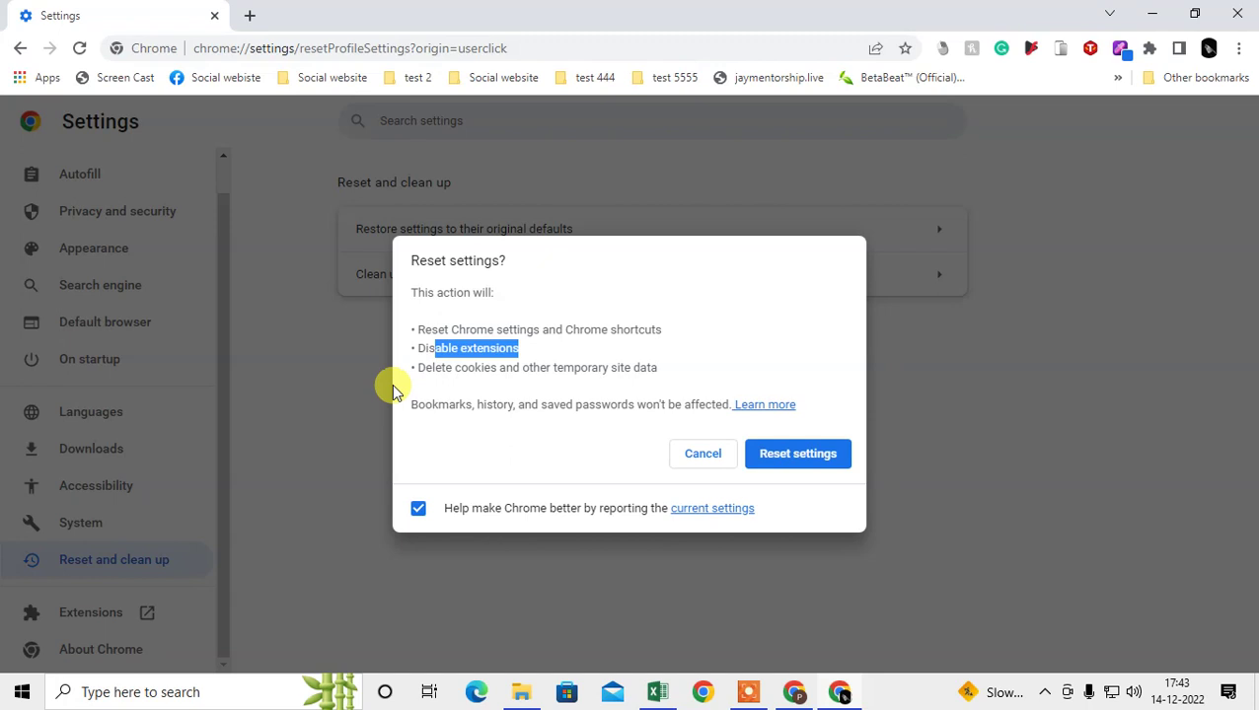
{"action": "left_click_drag", "start_coordinate": [430, 367], "coordinate": [688, 373]}
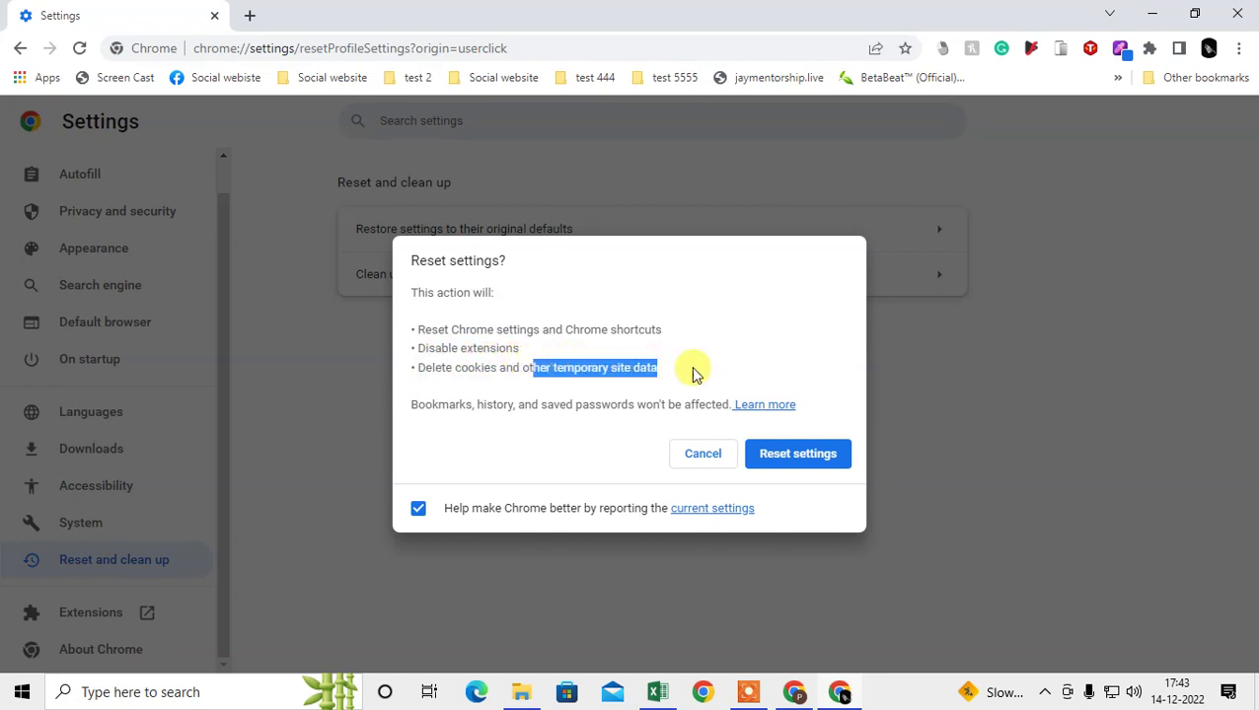
- Cancel the settings reset and view the Clean up computer harmful-software page
{"action": "left_click", "coordinate": [693, 456]}
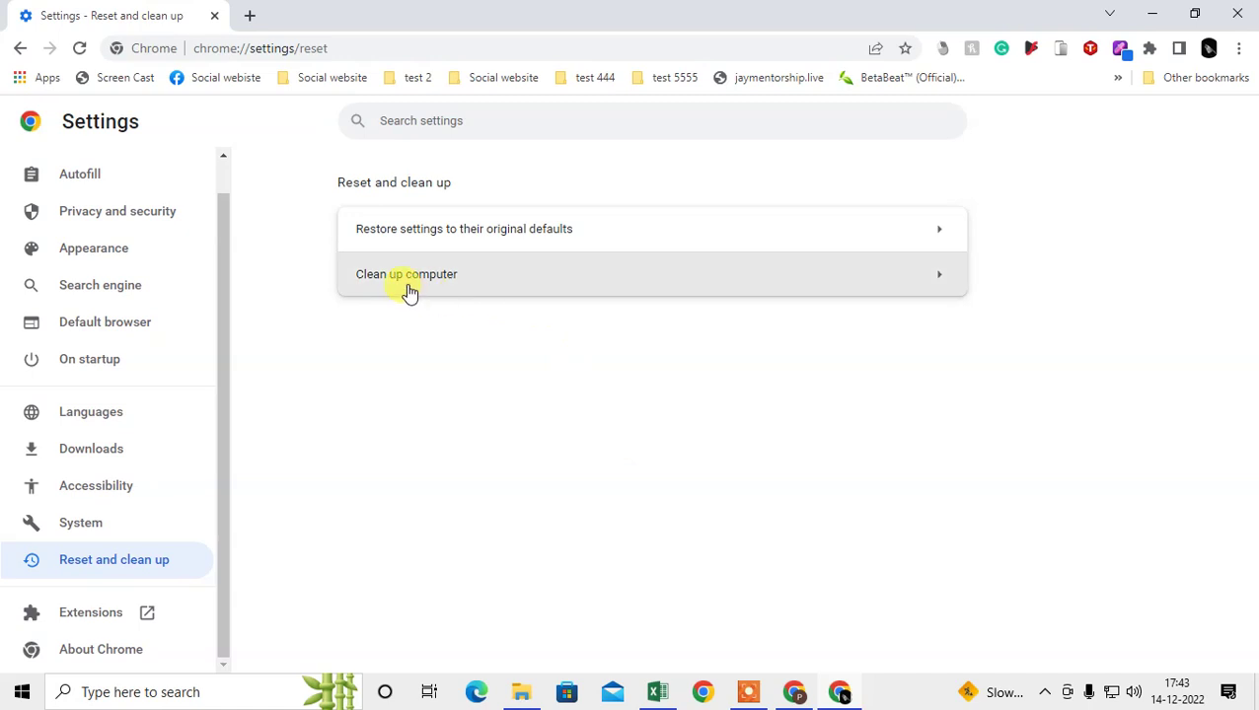
{"action": "left_click", "coordinate": [595, 287]}
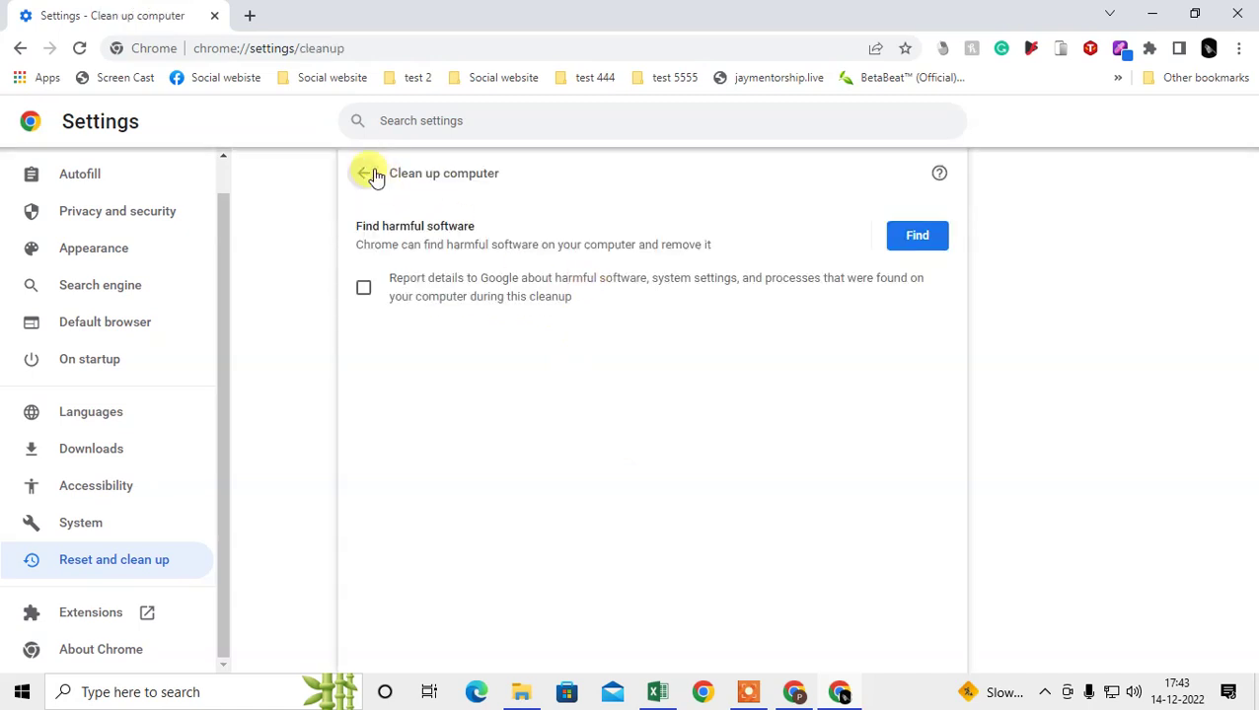
{"action": "left_click_drag", "start_coordinate": [356, 245], "coordinate": [753, 249]}
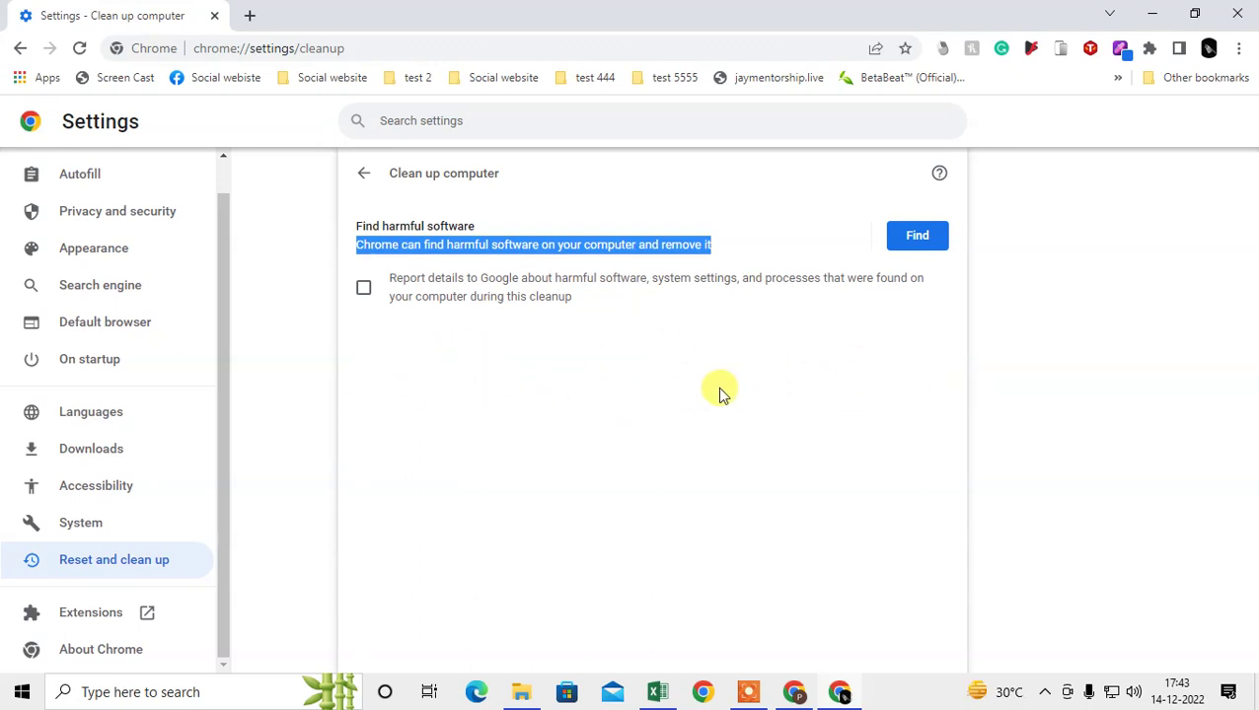
{"action": "left_click", "coordinate": [190, 692]}
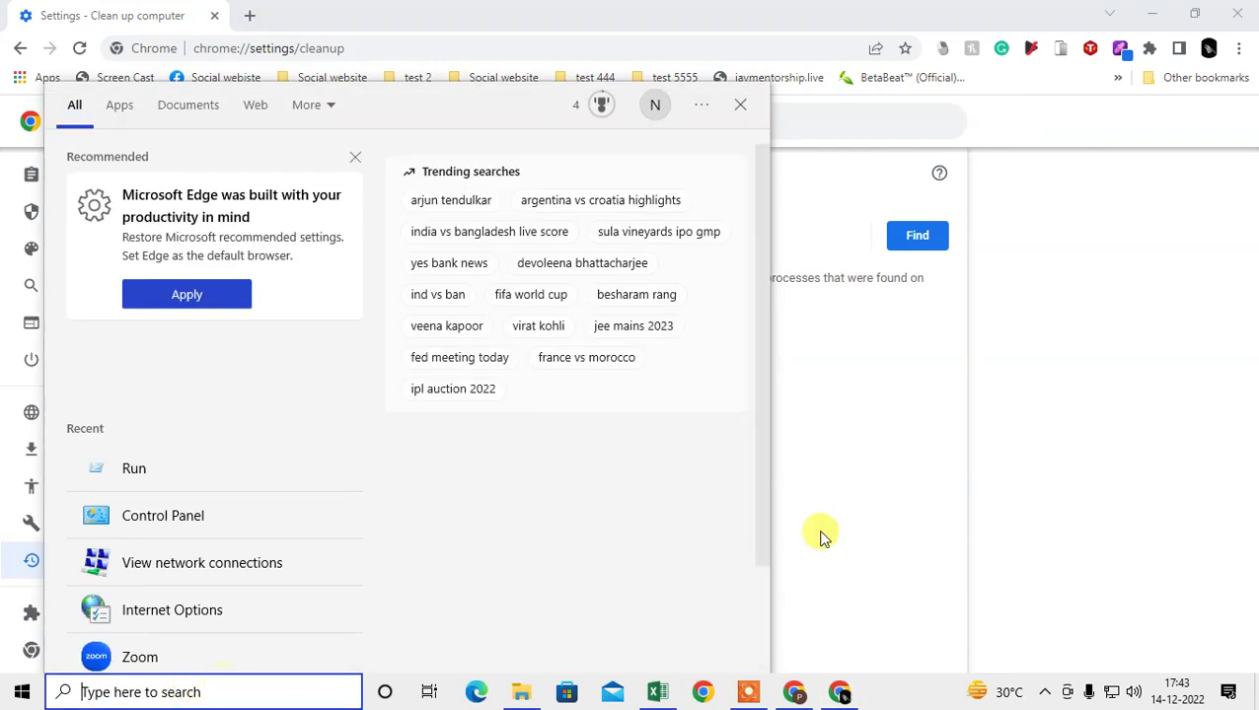
{"action": "left_click", "coordinate": [882, 387]}
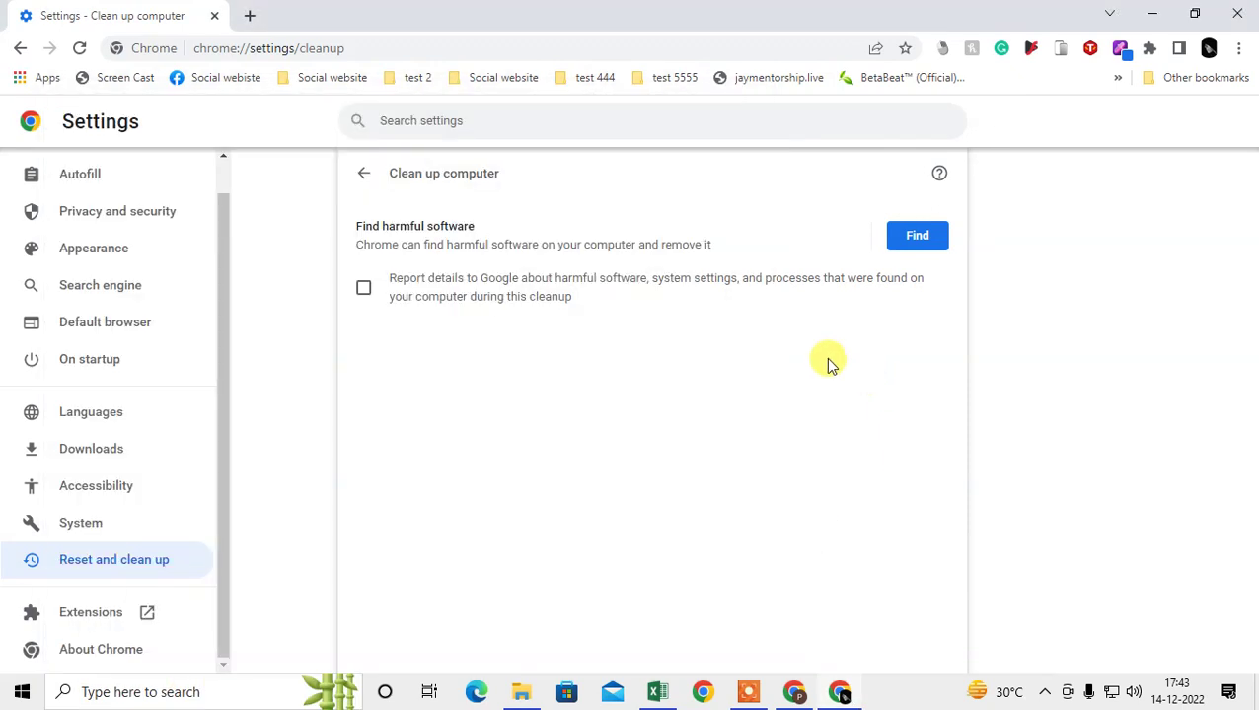
- Return to Reset and clean up and show the Privacy and security settings
{"action": "left_click", "coordinate": [367, 175]}
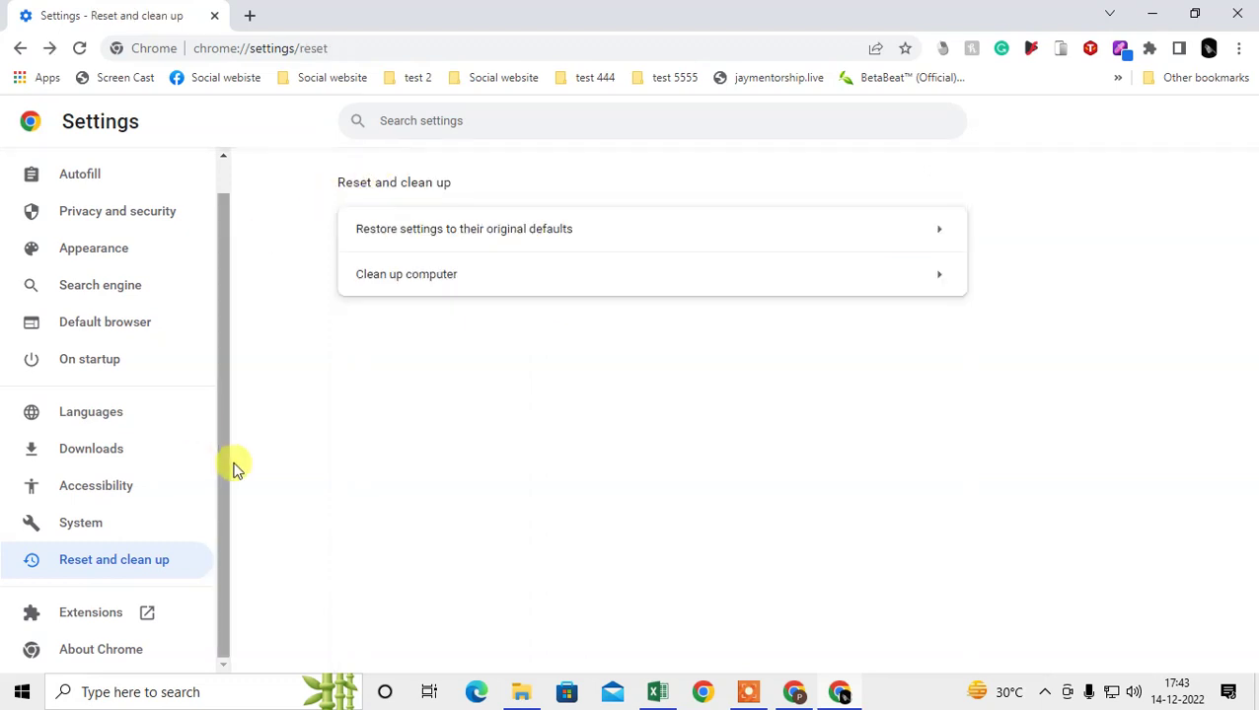
{"action": "left_click_drag", "start_coordinate": [223, 267], "coordinate": [223, 197]}
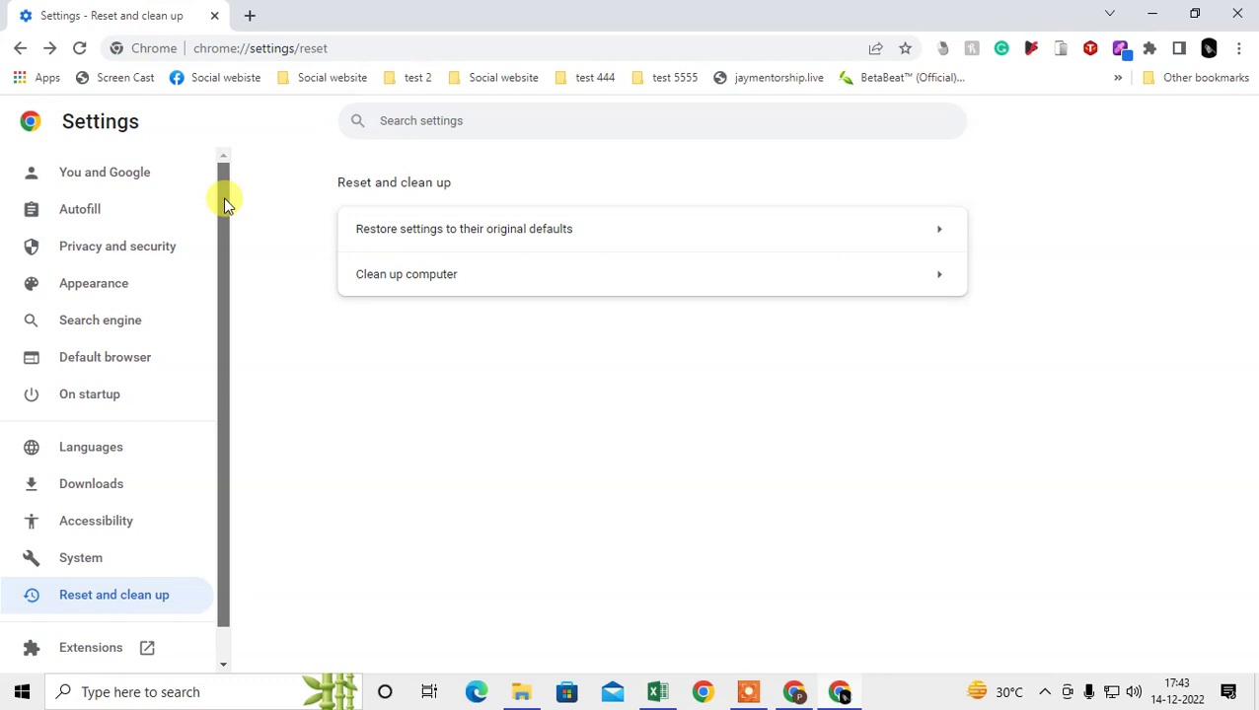
{"action": "left_click", "coordinate": [111, 258]}
{"action": "scroll", "coordinate": [617, 335], "scroll_direction": "down", "scroll_amount": 1}
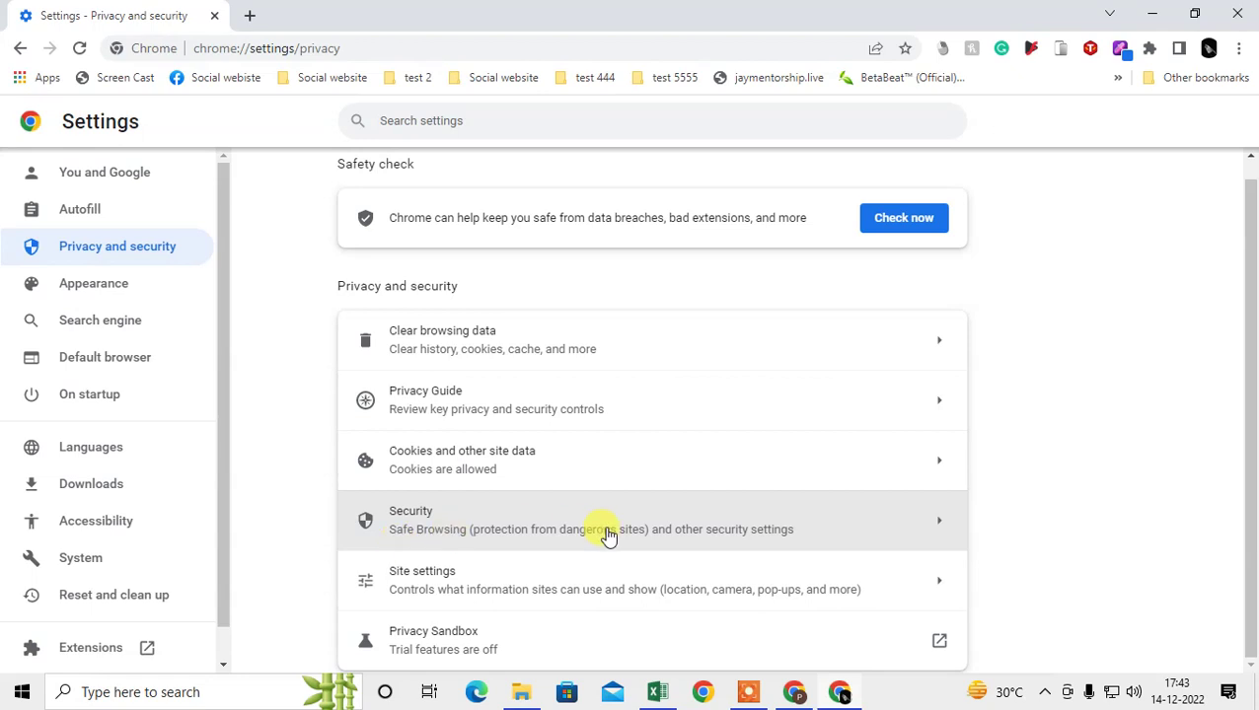
- Expand additional content settings and keep Ads blocked on intrusive or misleading sites
{"action": "left_click", "coordinate": [570, 600]}
{"action": "scroll", "coordinate": [570, 470], "scroll_direction": "down", "scroll_amount": 4}
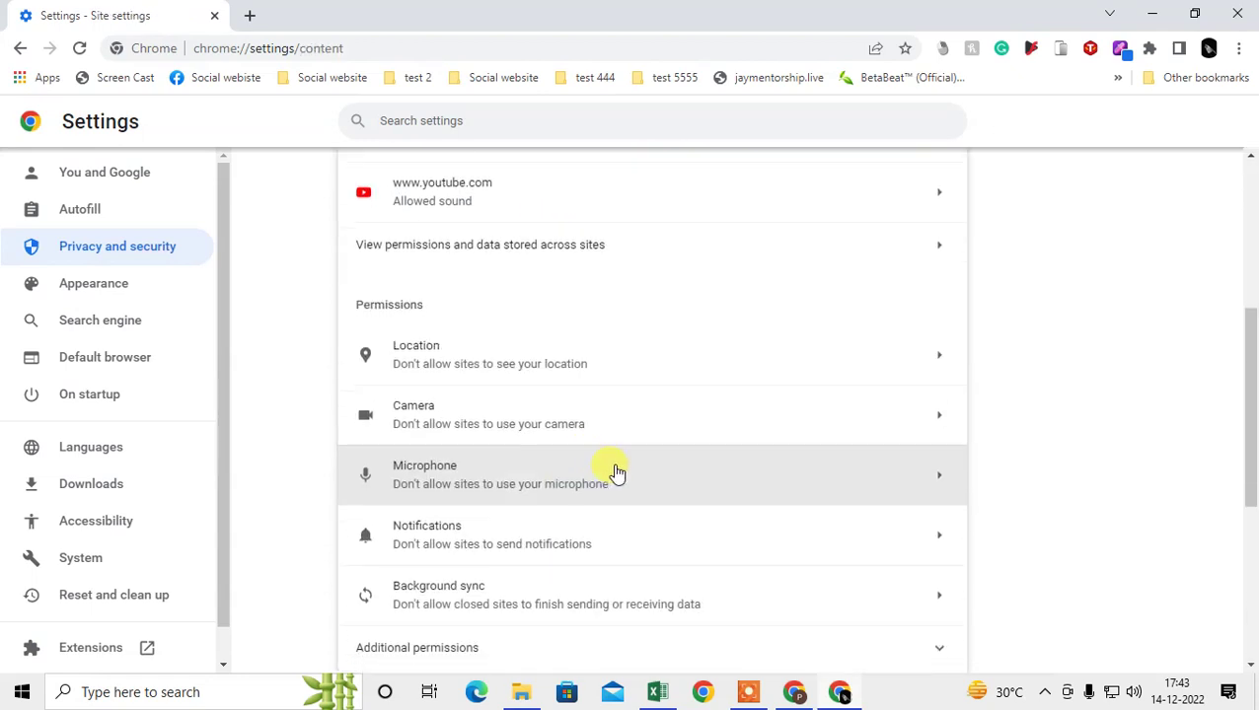
{"action": "scroll", "coordinate": [613, 471], "scroll_direction": "down", "scroll_amount": 2}
{"action": "scroll", "coordinate": [612, 471], "scroll_direction": "down", "scroll_amount": 2}
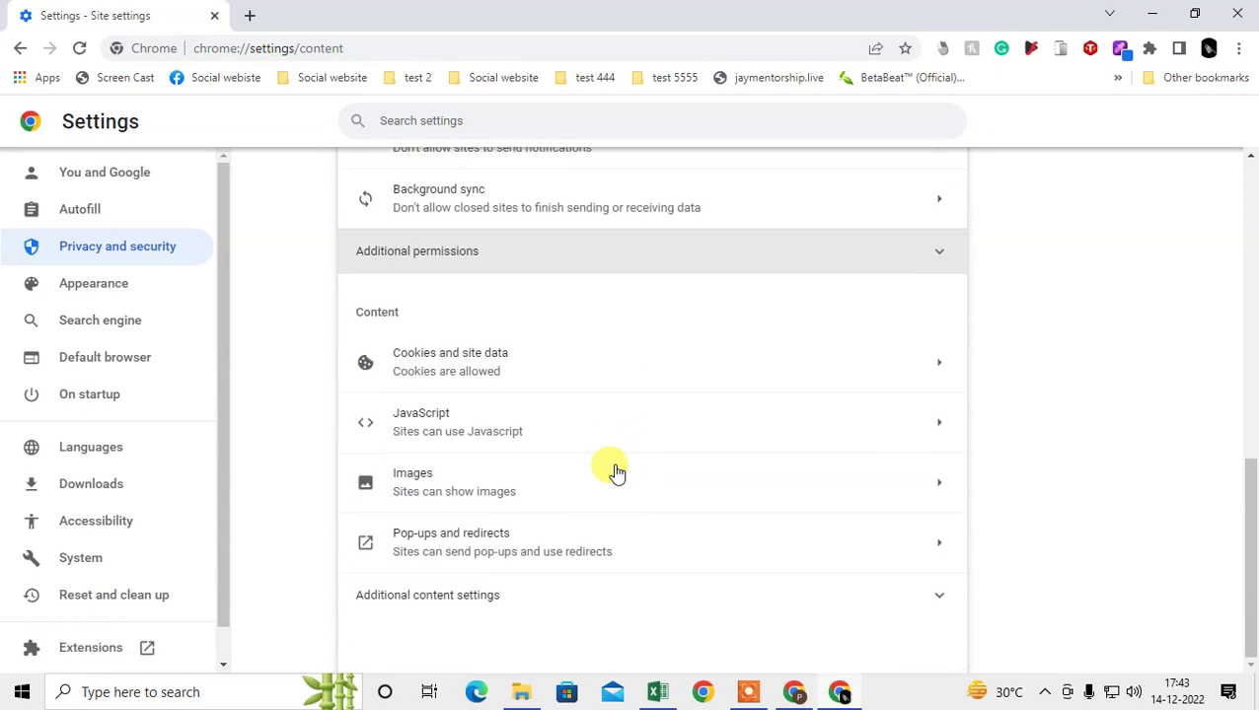
{"action": "left_click", "coordinate": [484, 603]}
{"action": "scroll", "coordinate": [702, 517], "scroll_direction": "down", "scroll_amount": 4}
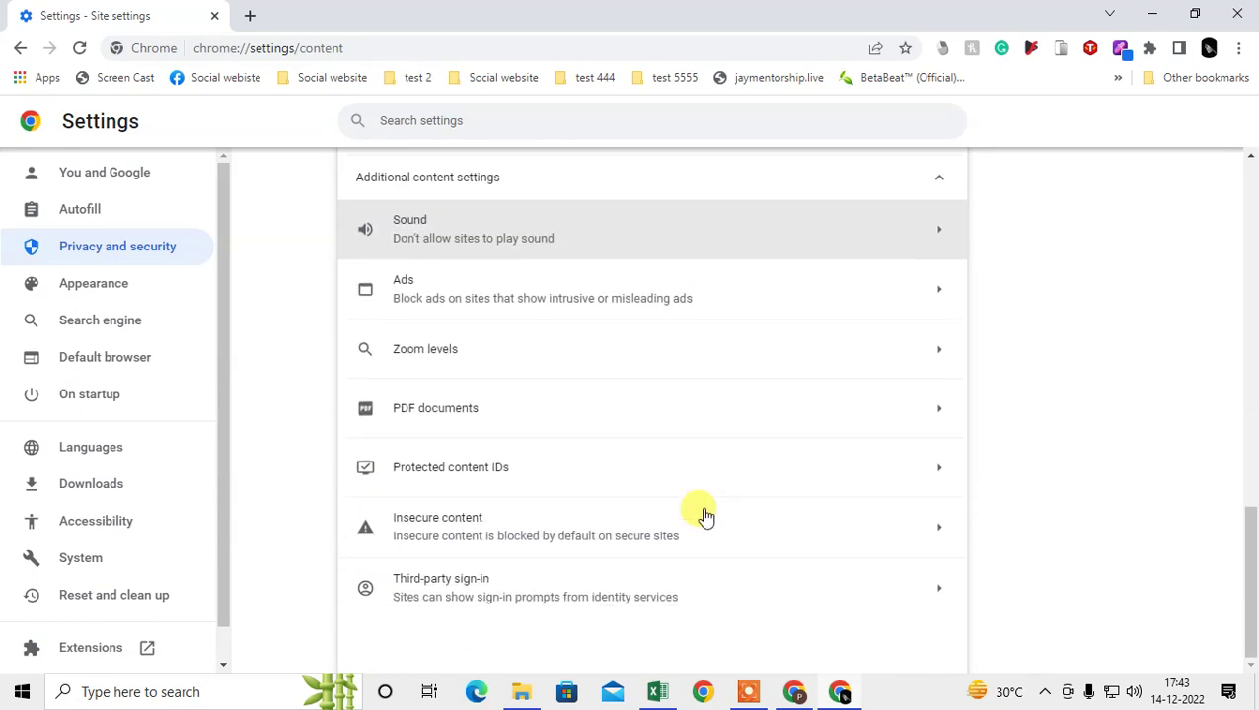
{"action": "left_click", "coordinate": [466, 296]}
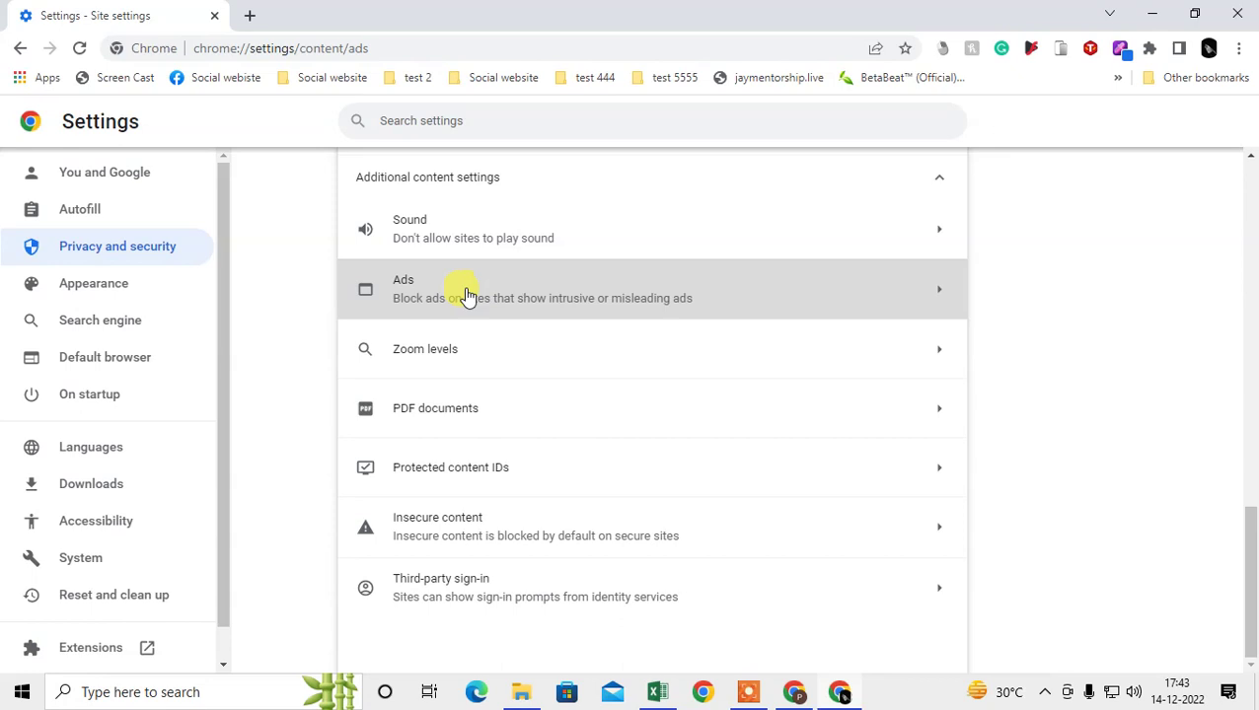
{"action": "left_click", "coordinate": [365, 405]}
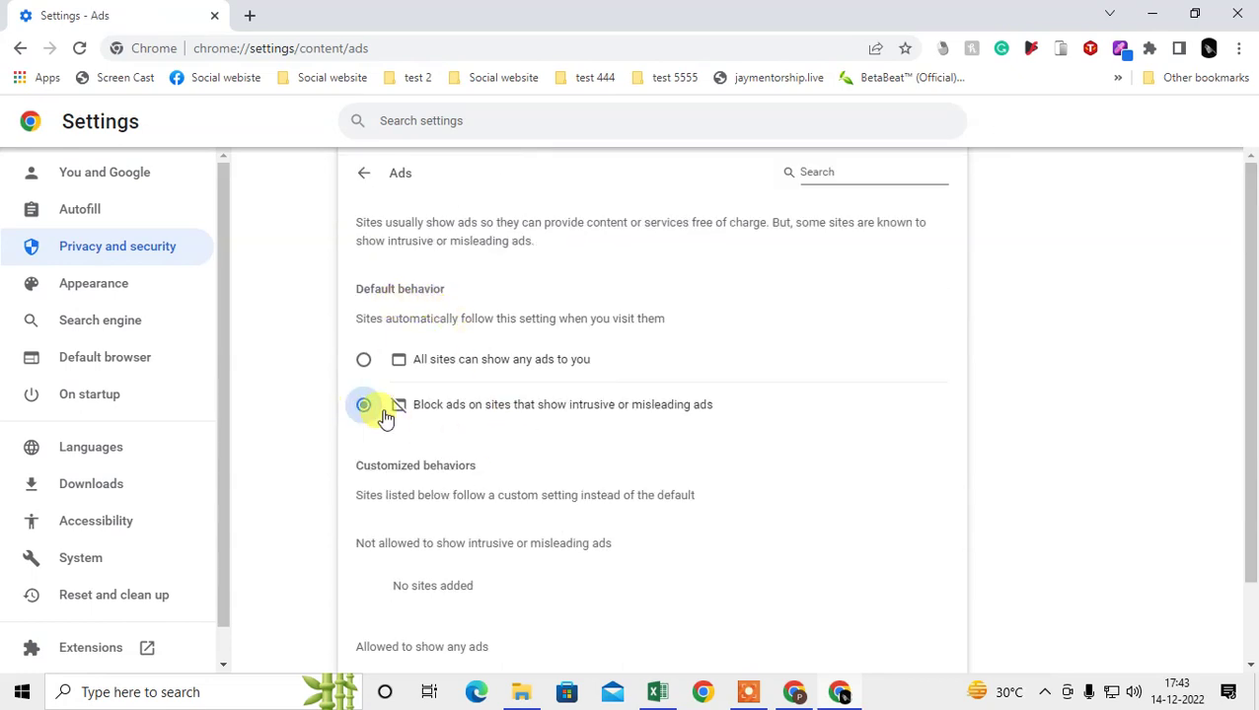
{"action": "left_click", "coordinate": [365, 178]}
{"action": "scroll", "coordinate": [572, 513], "scroll_direction": "down", "scroll_amount": 1}
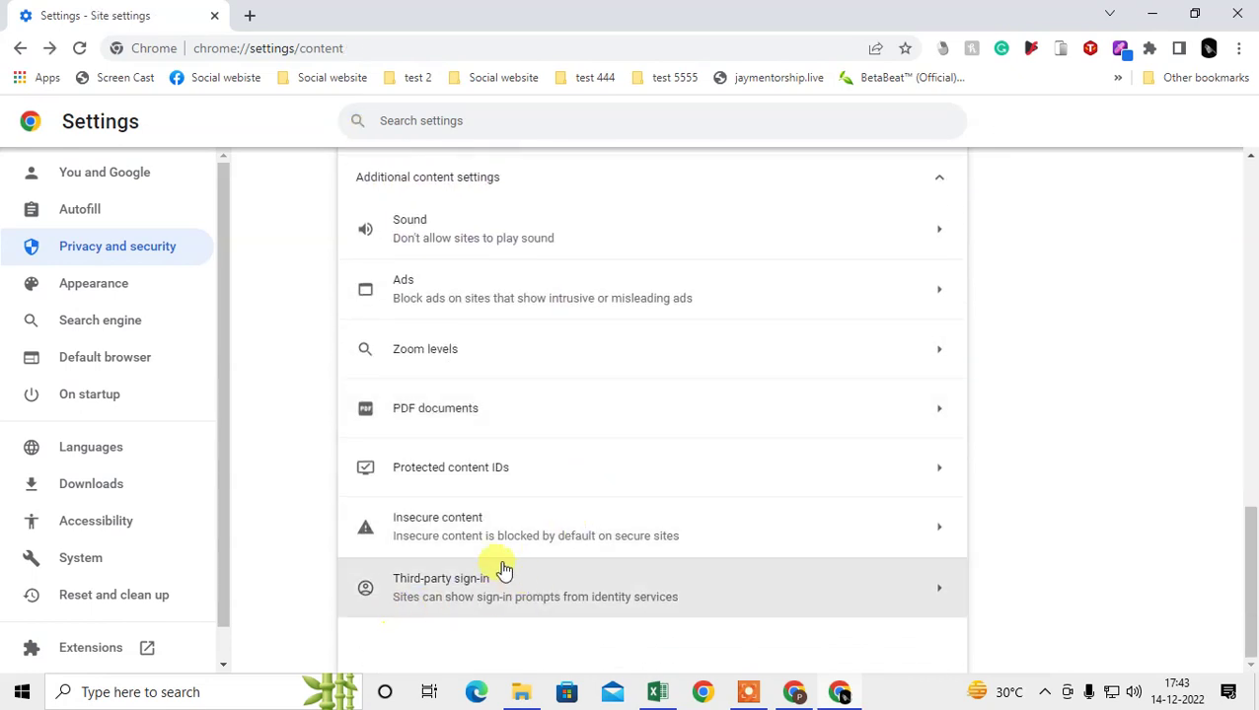
- Add facebook.com to the sites allowed to show insecure content
{"action": "left_click", "coordinate": [471, 550]}
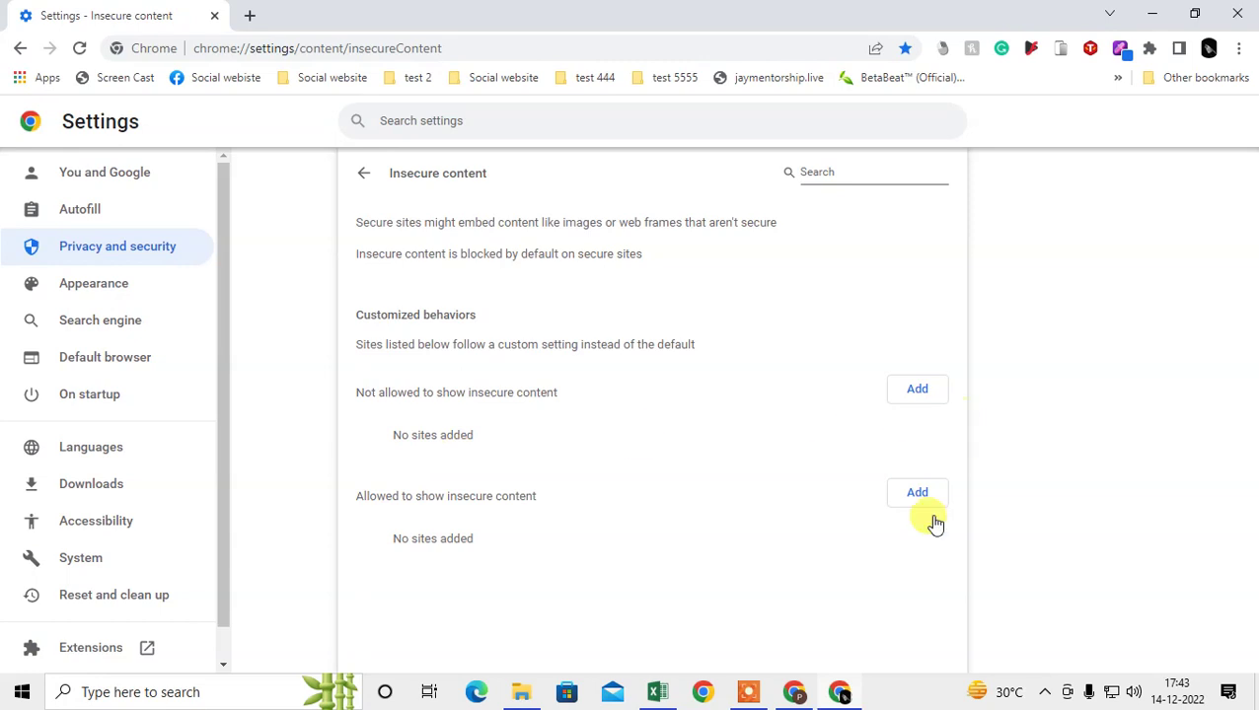
{"action": "left_click_drag", "start_coordinate": [353, 495], "coordinate": [563, 501]}
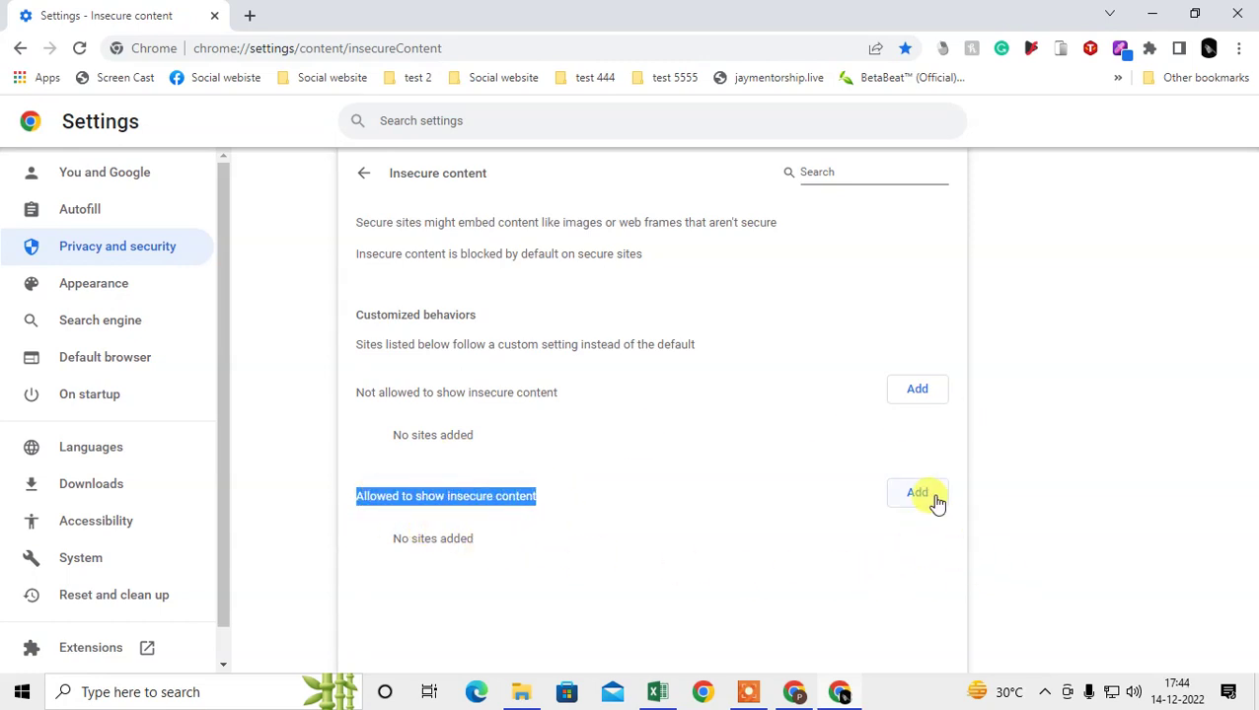
{"action": "left_click", "coordinate": [933, 498]}
{"action": "type", "text": "facebook.com"}
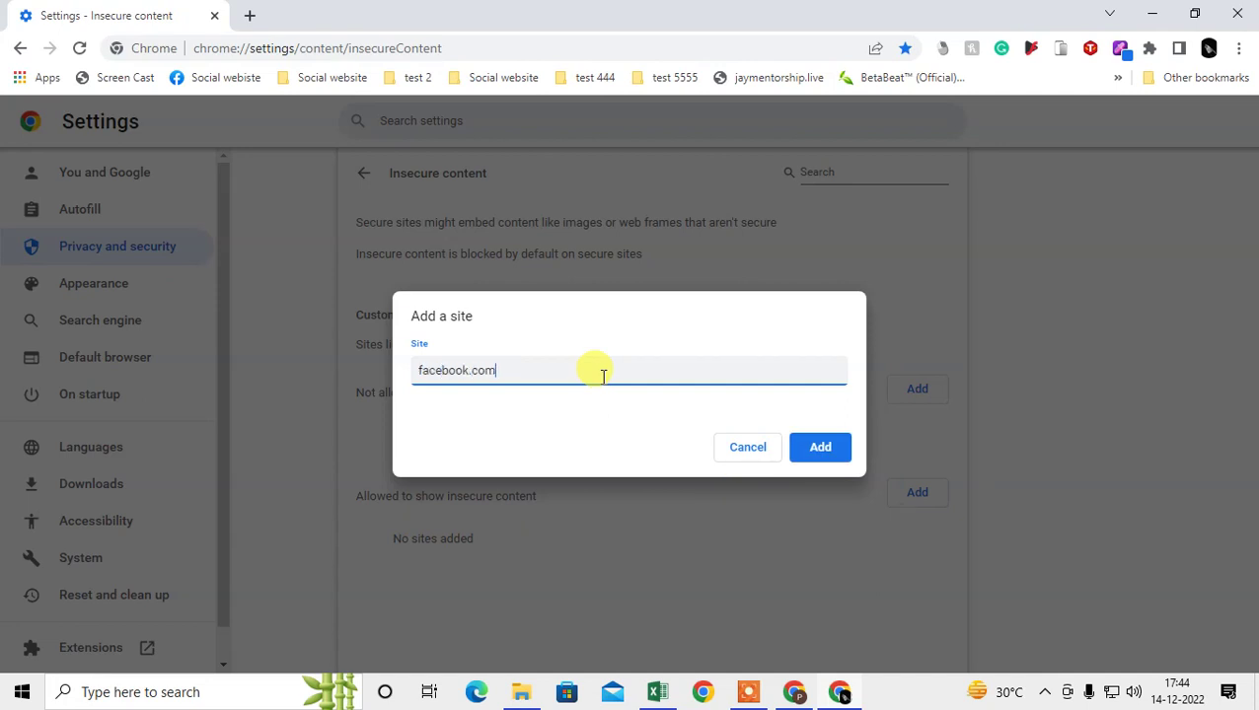
{"action": "left_click", "coordinate": [832, 452]}
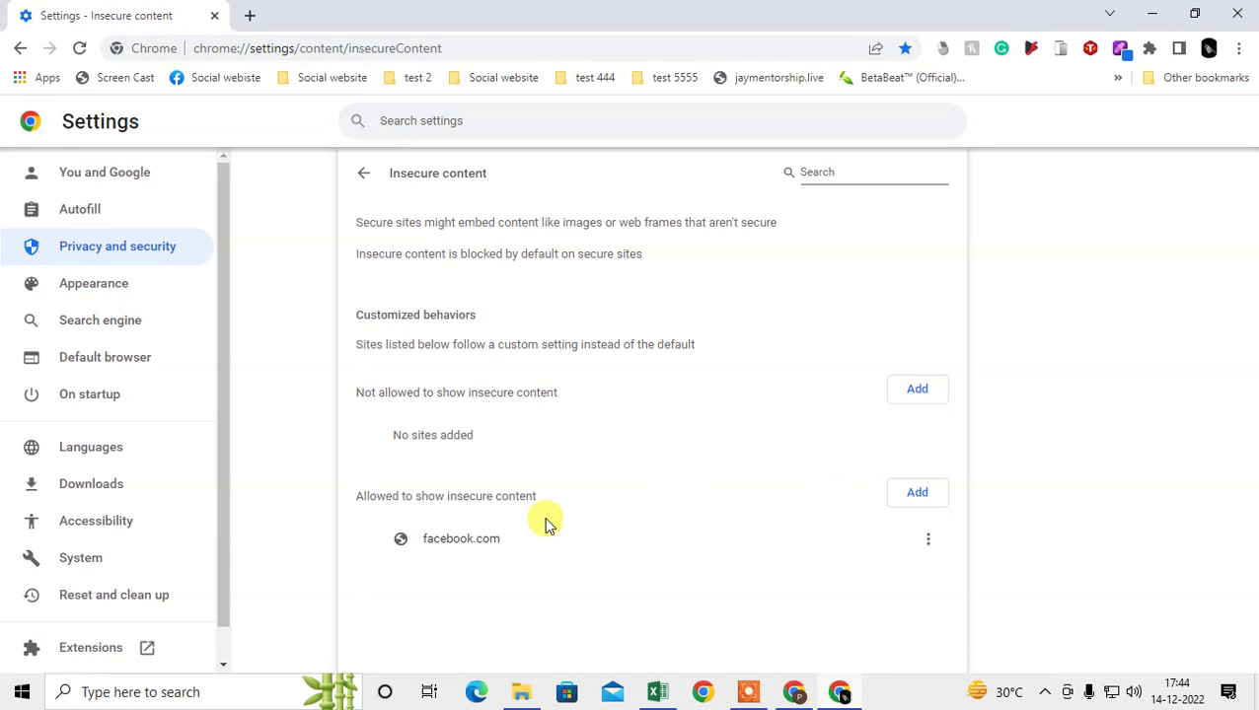
- Remove facebook.com from the insecure content allowed list
{"action": "left_click_drag", "start_coordinate": [371, 540], "coordinate": [542, 542]}
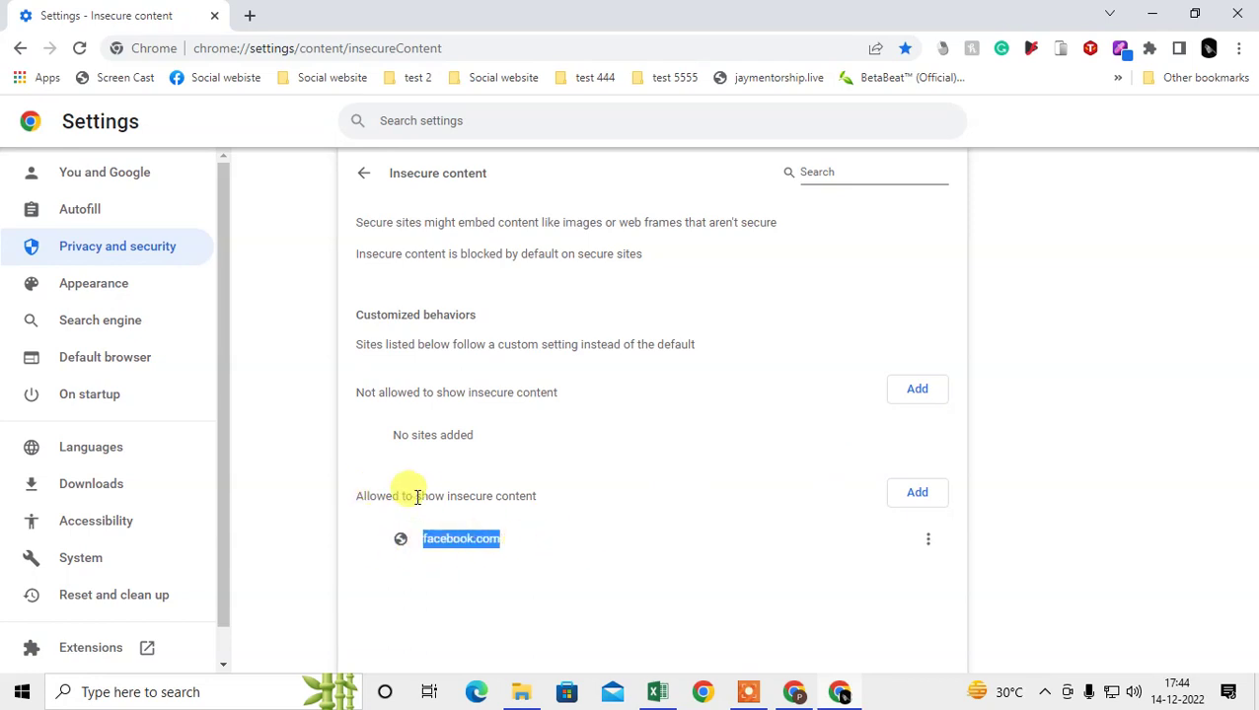
{"action": "left_click", "coordinate": [930, 540]}
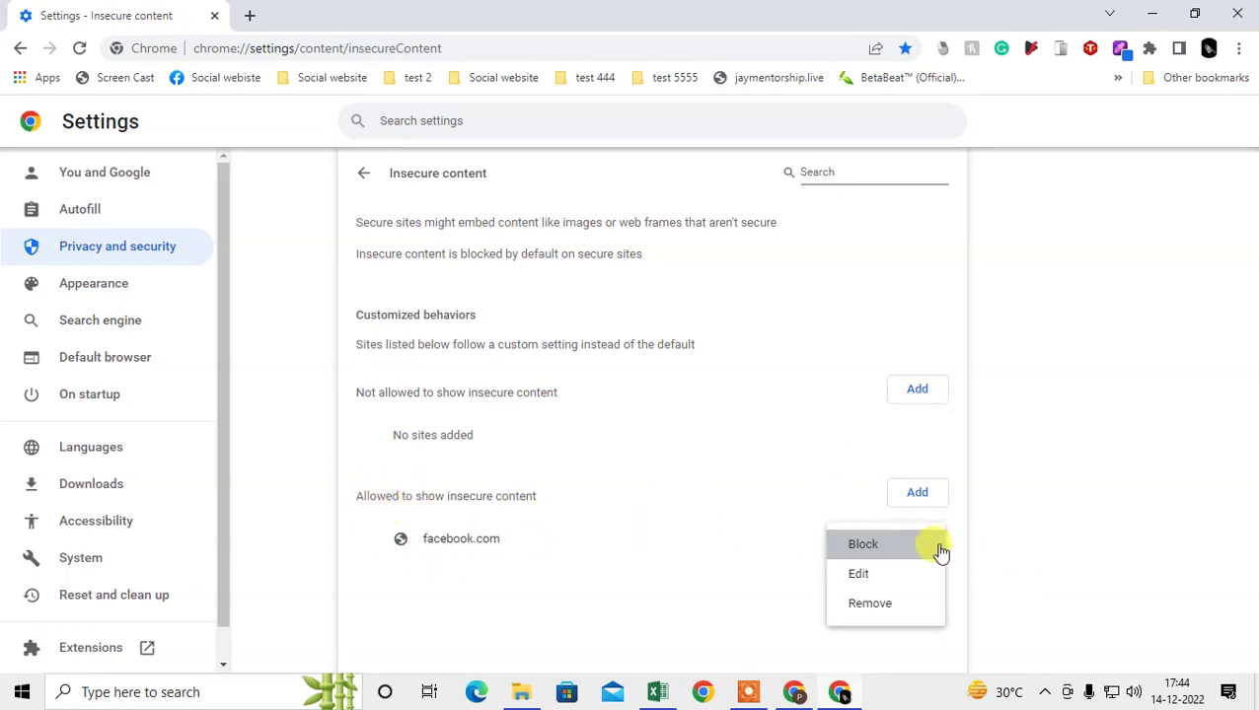
{"action": "left_click", "coordinate": [903, 607]}
- Return to Site settings and look at the Pop-ups and redirects settings
{"action": "left_click", "coordinate": [356, 173]}
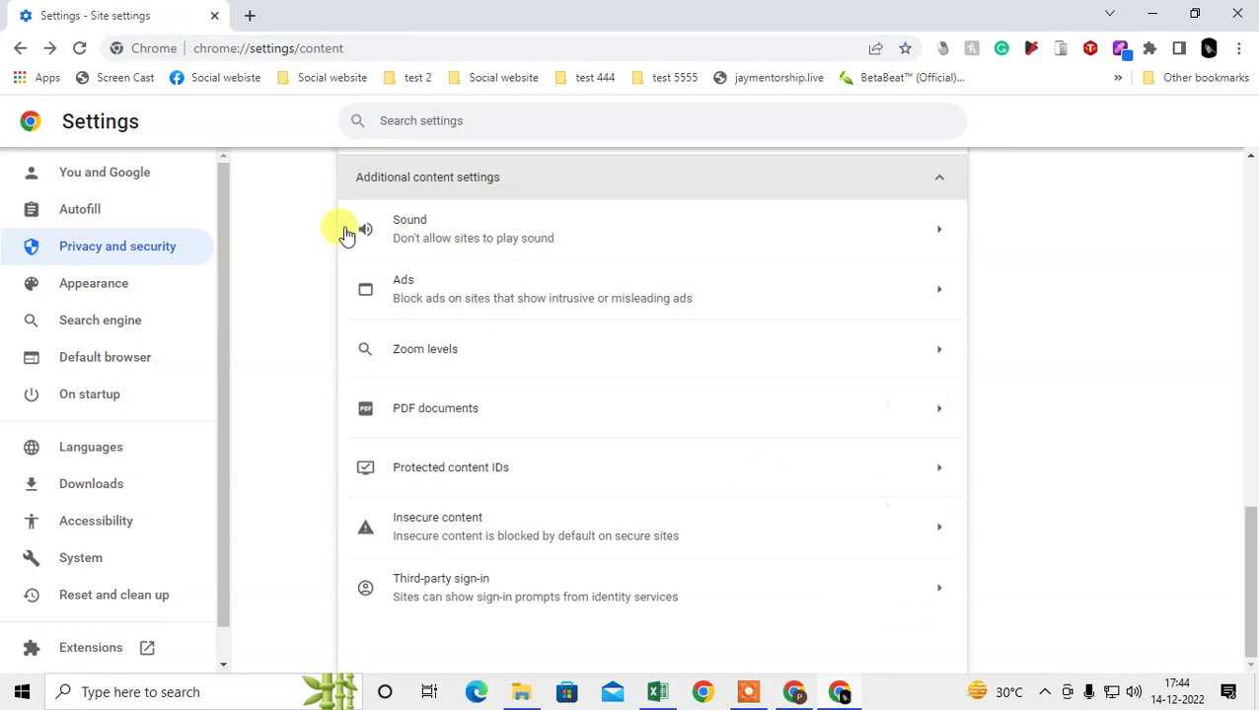
{"action": "scroll", "coordinate": [513, 485], "scroll_direction": "up", "scroll_amount": 1}
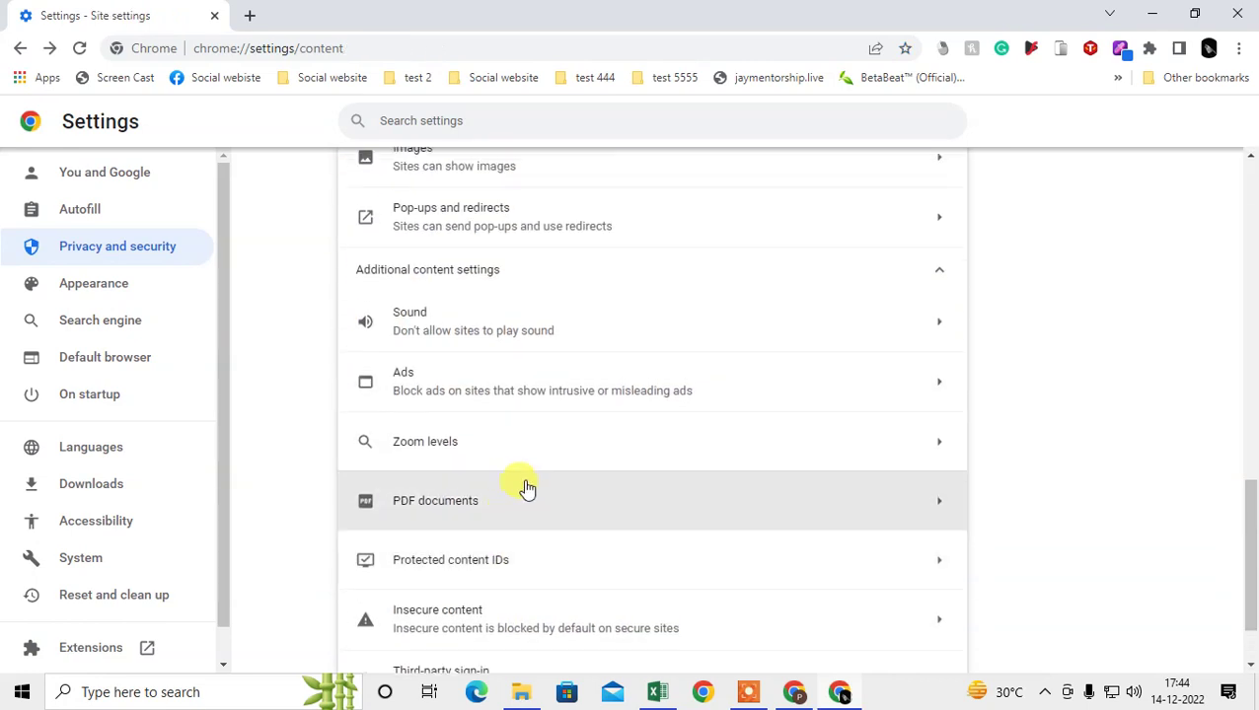
{"action": "scroll", "coordinate": [494, 445], "scroll_direction": "up", "scroll_amount": 1}
{"action": "scroll", "coordinate": [533, 451], "scroll_direction": "up", "scroll_amount": 1}
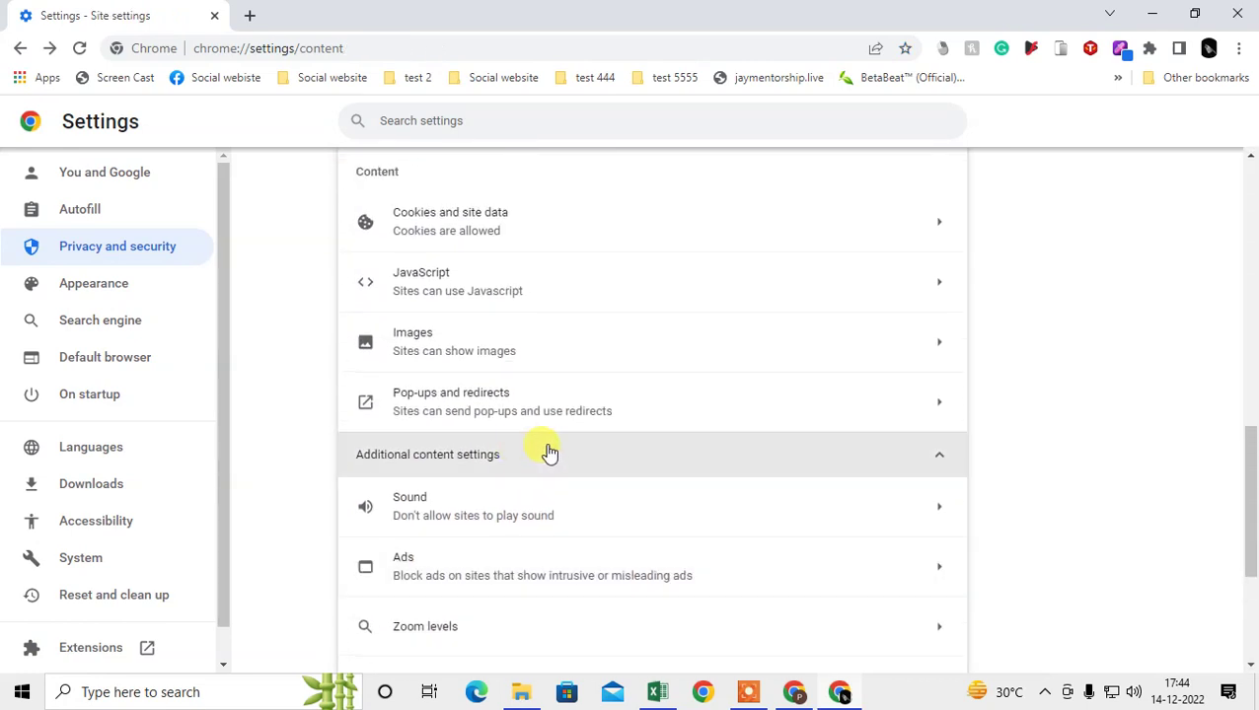
{"action": "left_click", "coordinate": [503, 410]}
{"action": "left_click", "coordinate": [364, 173]}
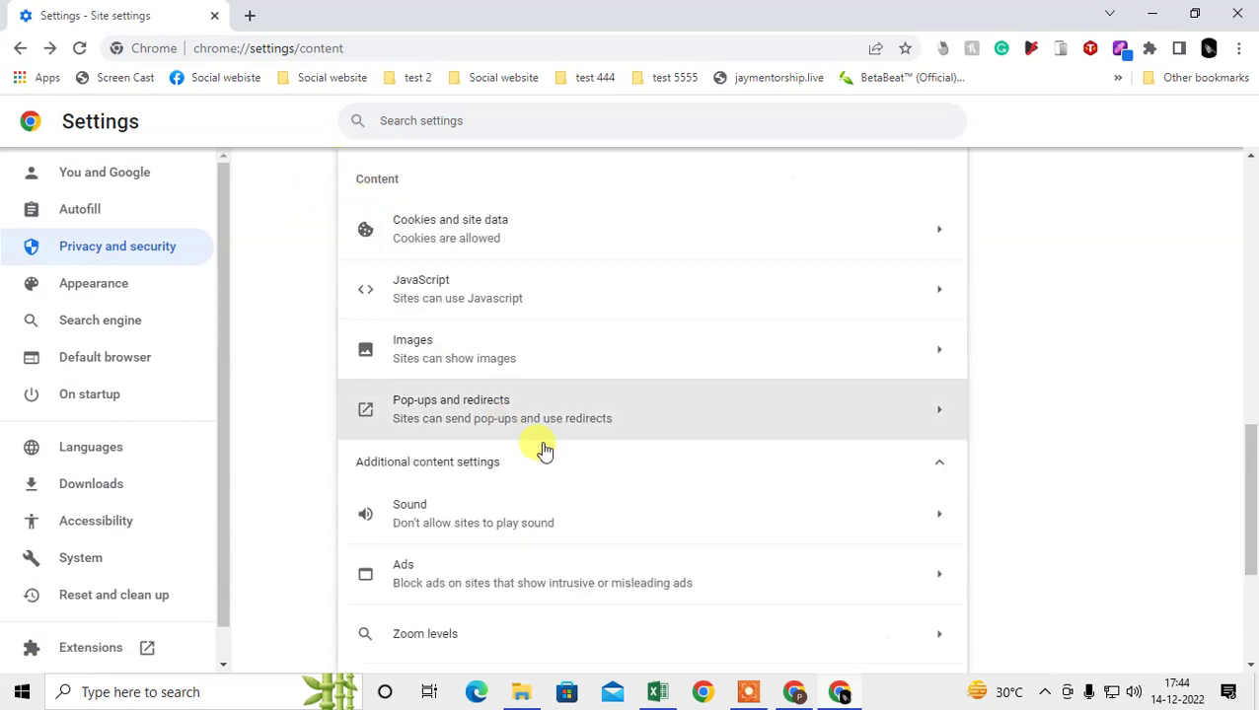
- Confirm Notifications are set to 'Don't allow sites to send notifications' with no exceptions
{"action": "scroll", "coordinate": [545, 452], "scroll_direction": "up", "scroll_amount": 2}
{"action": "scroll", "coordinate": [473, 414], "scroll_direction": "up", "scroll_amount": 1}
{"action": "scroll", "coordinate": [481, 363], "scroll_direction": "up", "scroll_amount": 1}
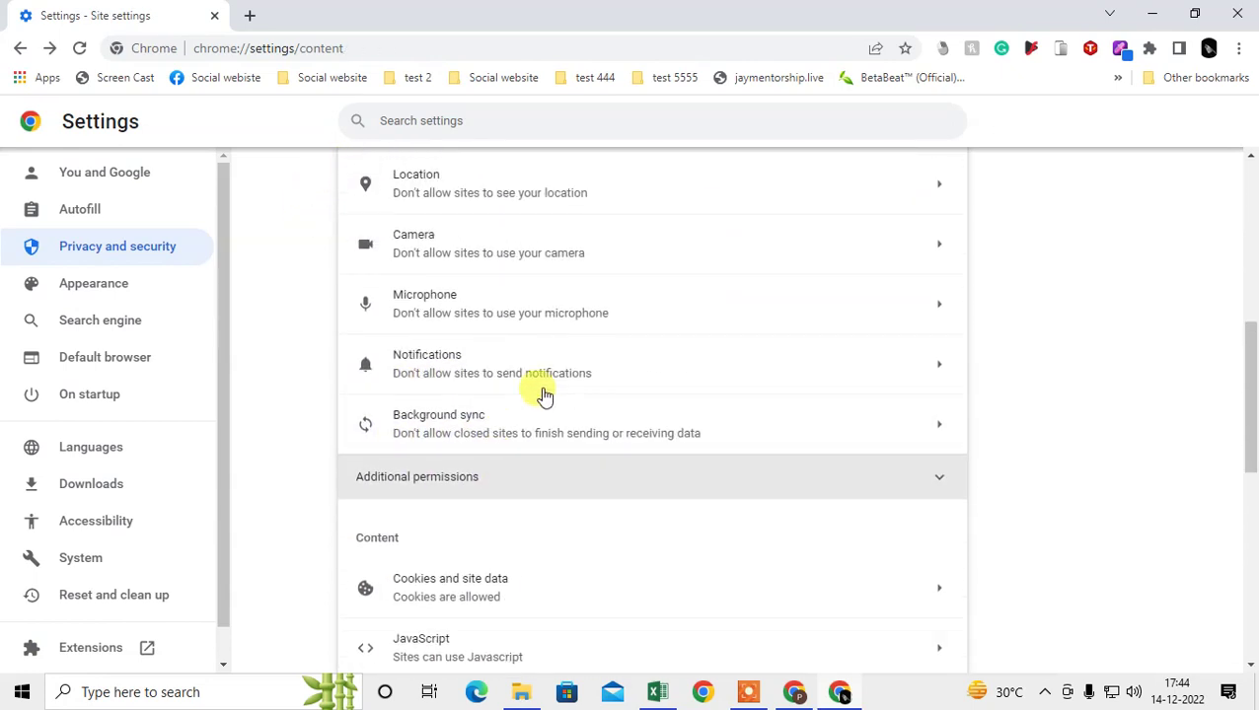
{"action": "left_click", "coordinate": [546, 383]}
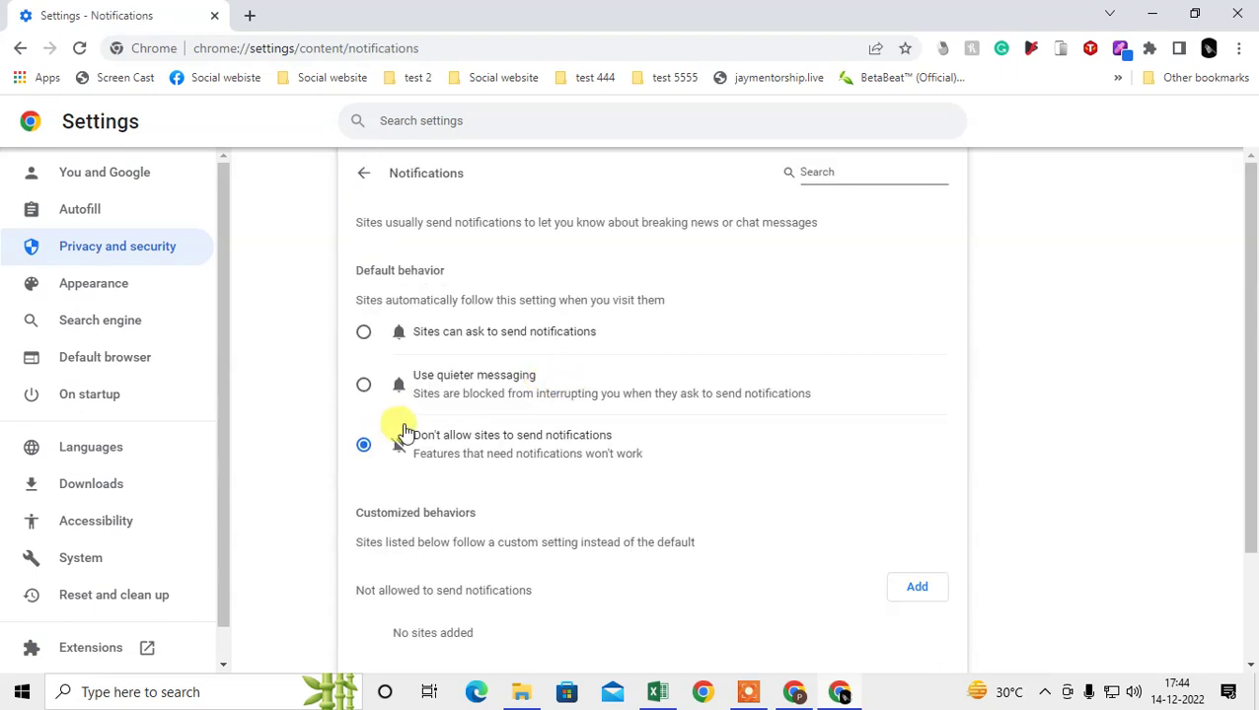
{"action": "scroll", "coordinate": [408, 429], "scroll_direction": "down", "scroll_amount": 2}
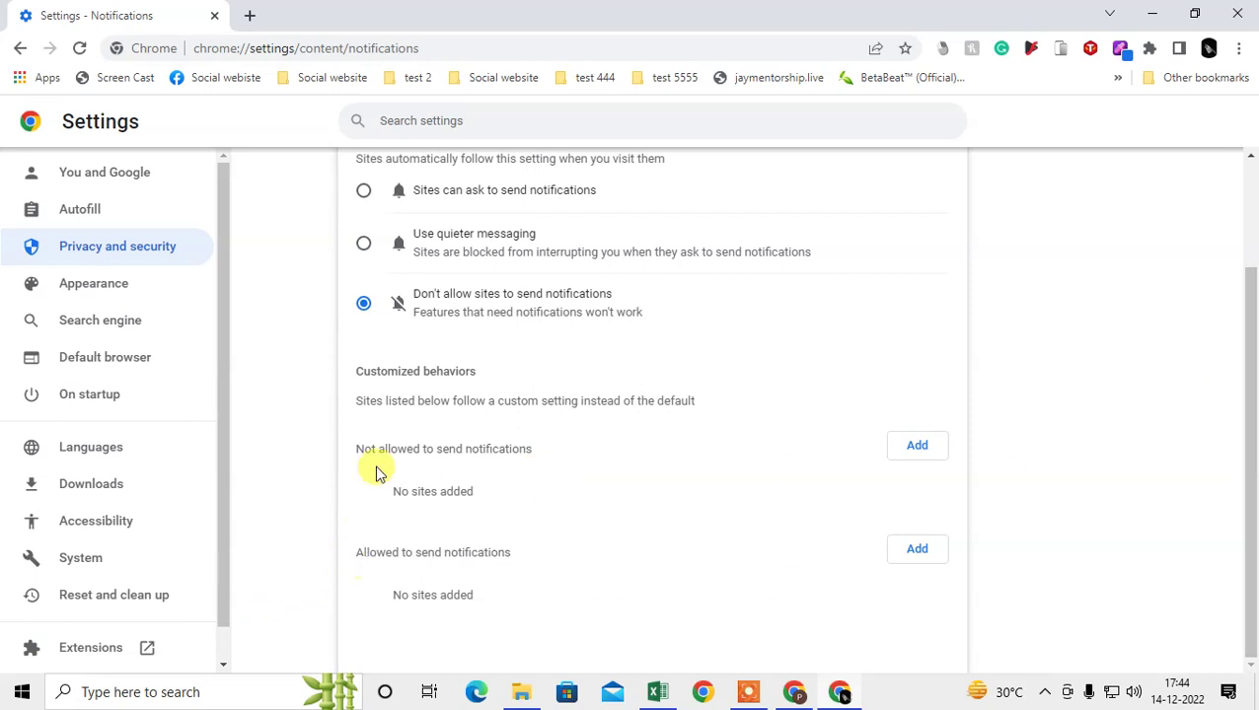
{"action": "left_click_drag", "start_coordinate": [352, 386], "coordinate": [461, 379]}
{"action": "left_click_drag", "start_coordinate": [356, 554], "coordinate": [517, 559]}
- Add facebook.com to the sites allowed to send notifications
{"action": "left_click", "coordinate": [986, 582]}
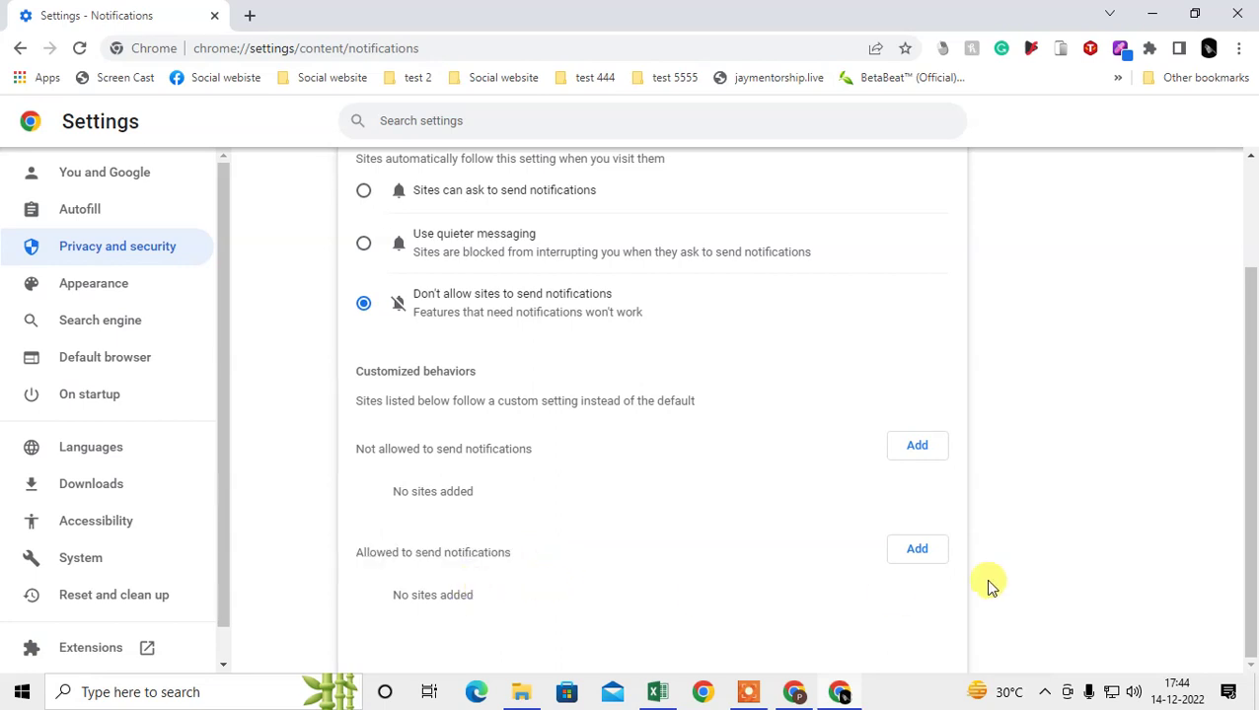
{"action": "left_click", "coordinate": [927, 557]}
{"action": "type", "text": "face"}
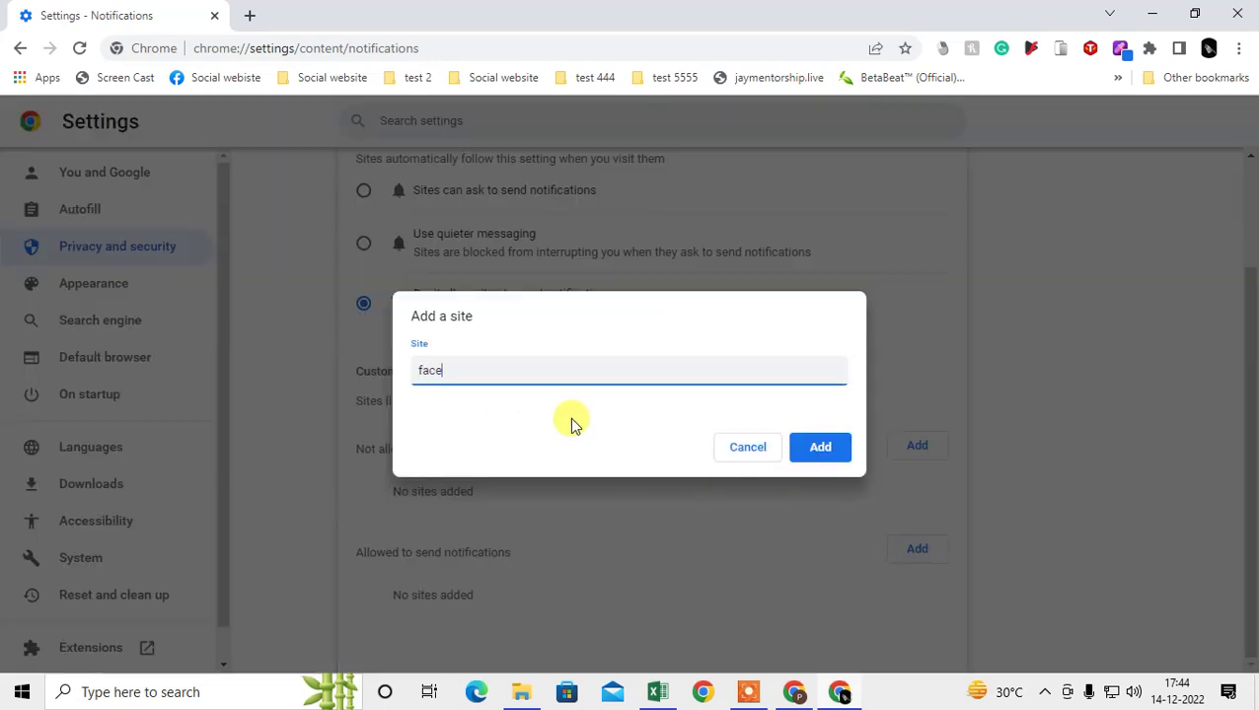
{"action": "type", "text": "book.co"}
{"action": "type", "text": "m"}
{"action": "left_click", "coordinate": [820, 447]}
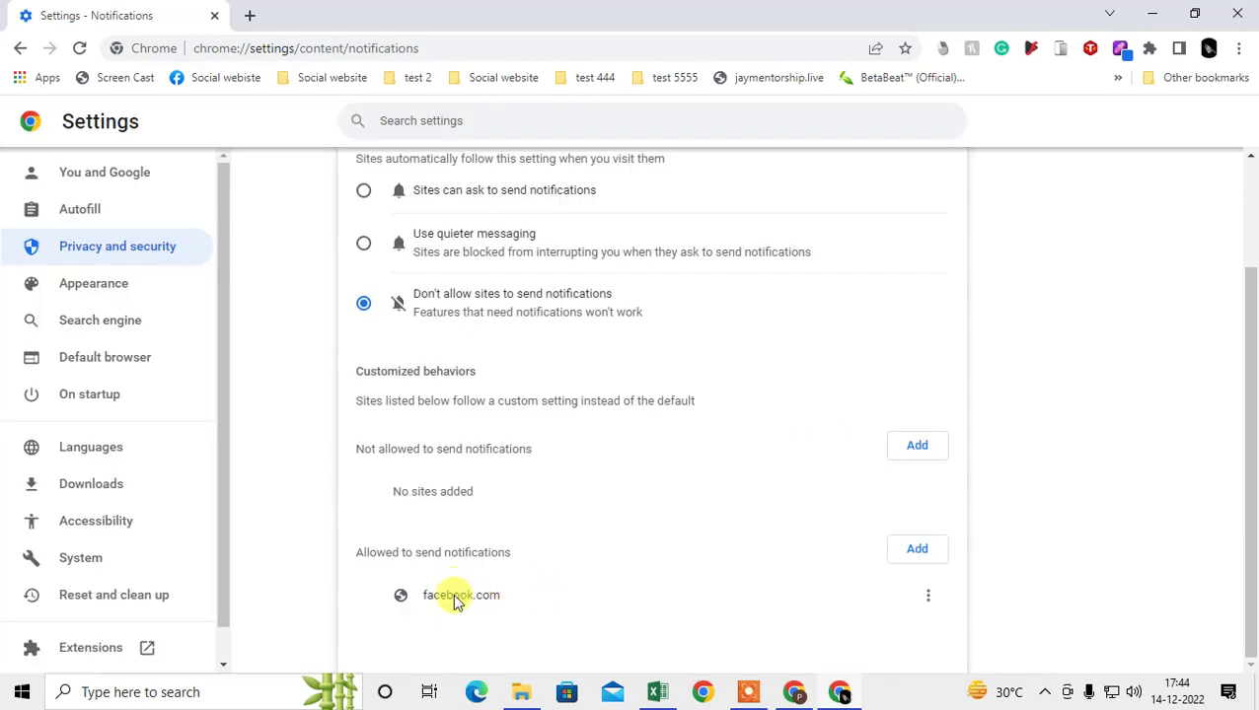
- Remove facebook.com from the allowed notifications list and return to Site settings
{"action": "left_click_drag", "start_coordinate": [449, 595], "coordinate": [905, 602]}
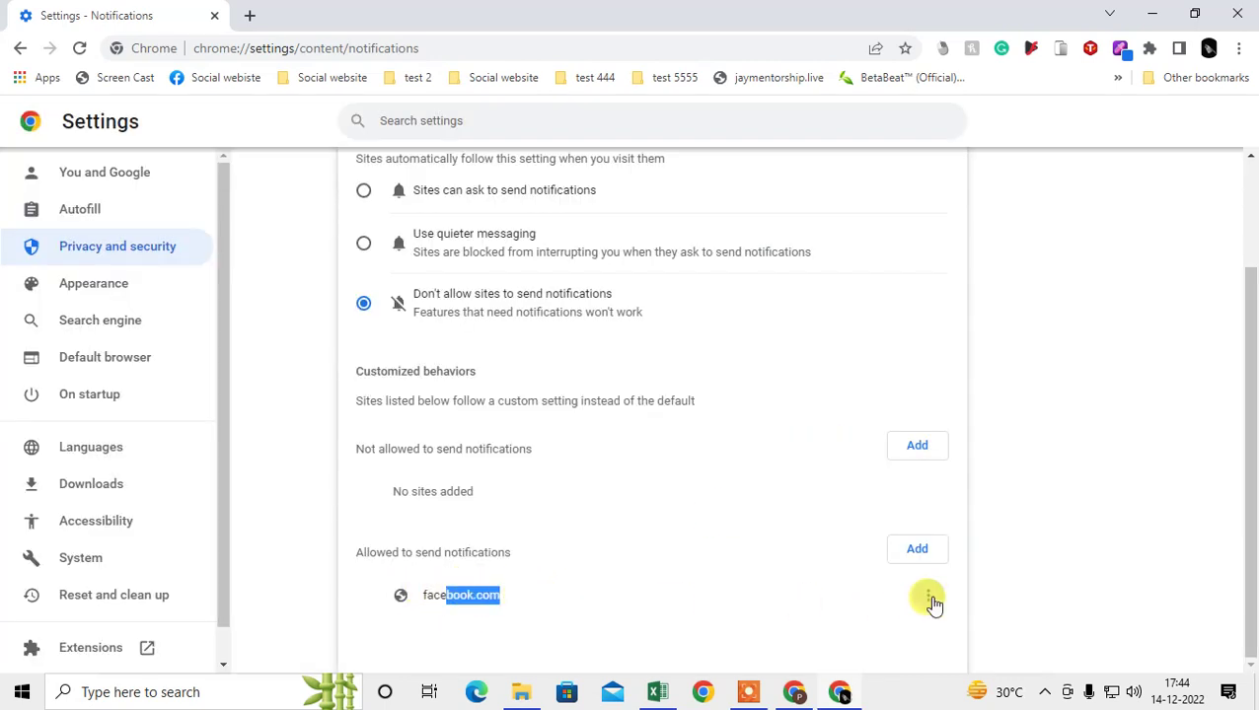
{"action": "left_click", "coordinate": [928, 596]}
{"action": "left_click", "coordinate": [869, 590]}
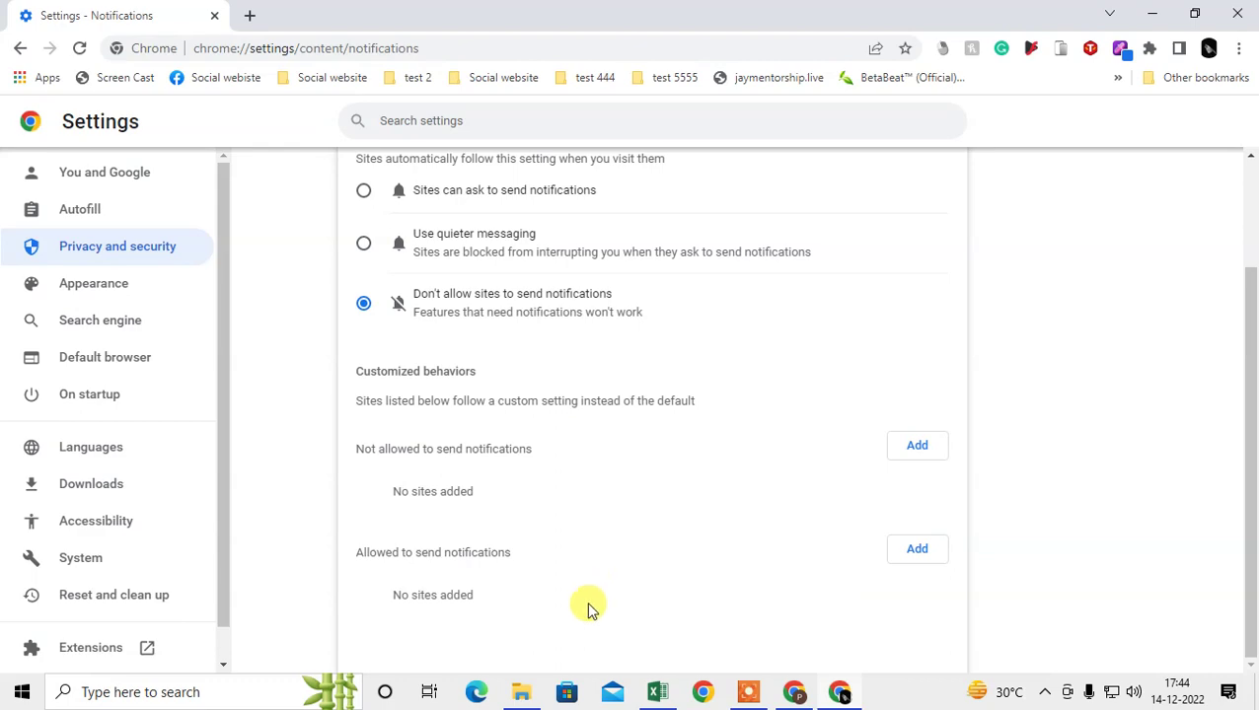
{"action": "scroll", "coordinate": [435, 443], "scroll_direction": "up", "scroll_amount": 3}
{"action": "left_click", "coordinate": [363, 173]}
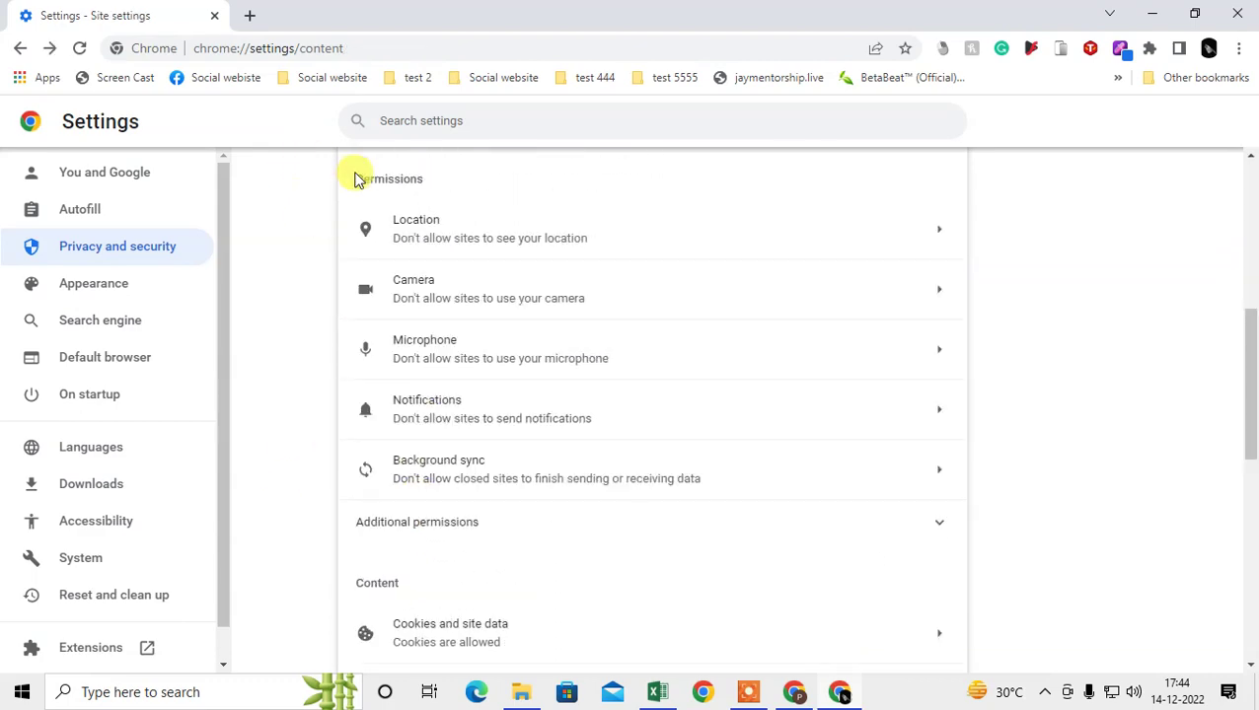
{"action": "scroll", "coordinate": [639, 444], "scroll_direction": "up", "scroll_amount": 4}
{"action": "scroll", "coordinate": [639, 444], "scroll_direction": "up", "scroll_amount": 2}
{"action": "scroll", "coordinate": [639, 444], "scroll_direction": "up", "scroll_amount": 1}
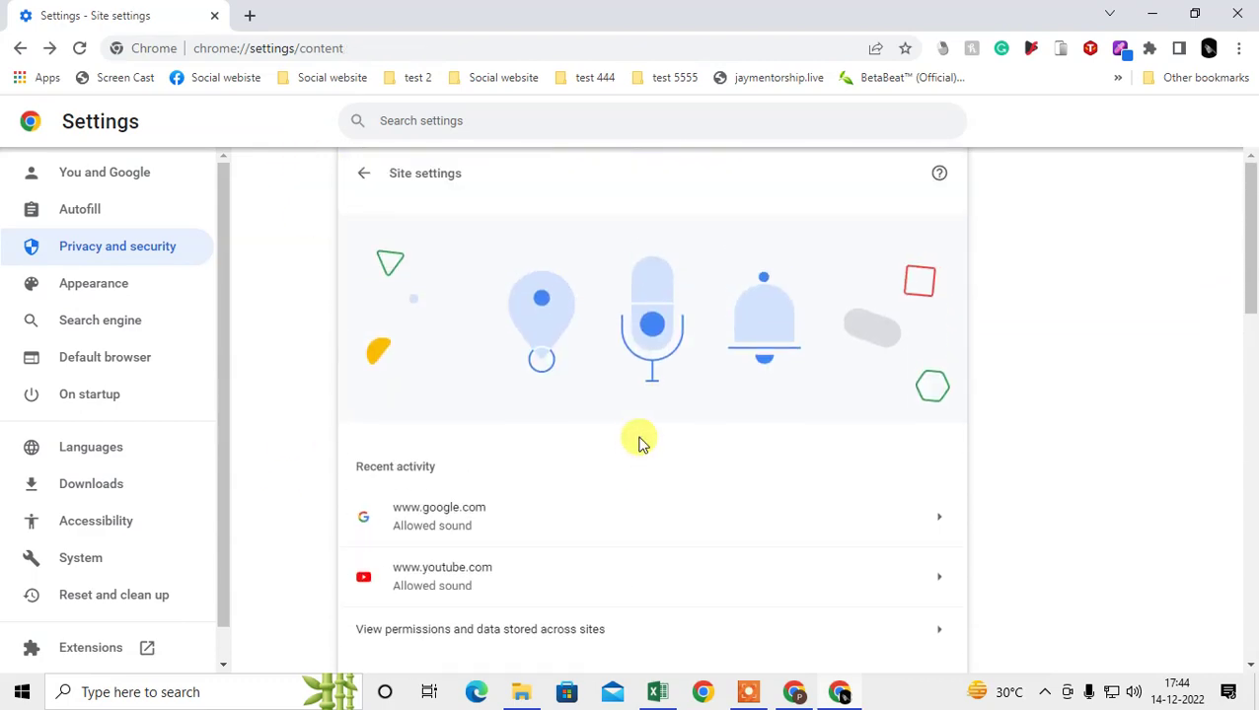